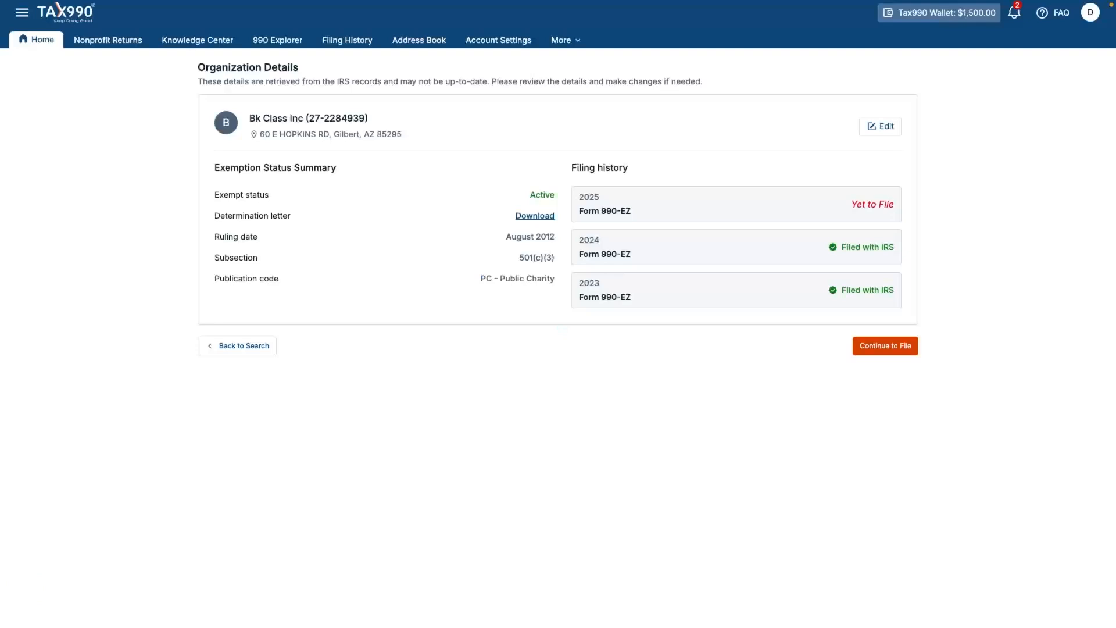
# - Start a 2025 Form 990-EZ return for the organization, confirming its eligibility and choosing form-based filing
pyautogui.click(887, 348)
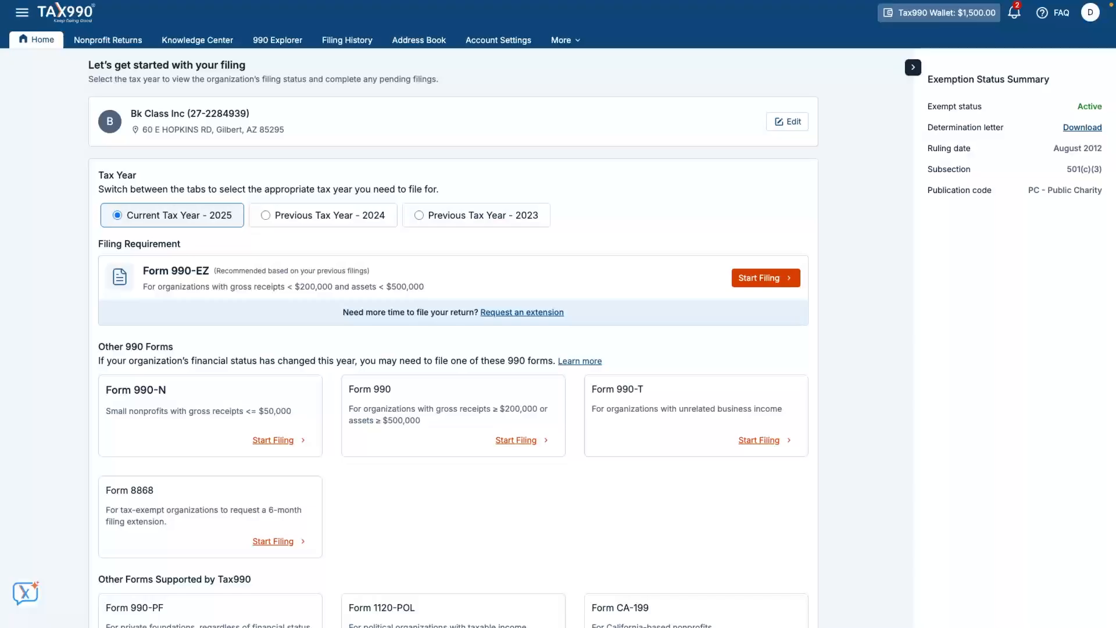
pyautogui.click(764, 278)
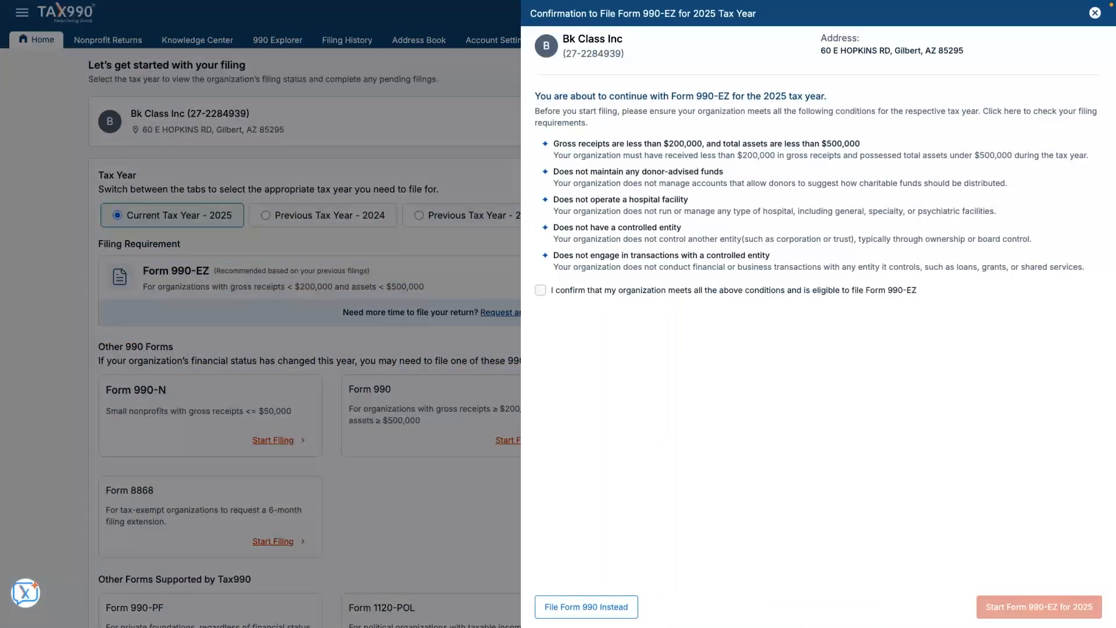
pyautogui.click(541, 290)
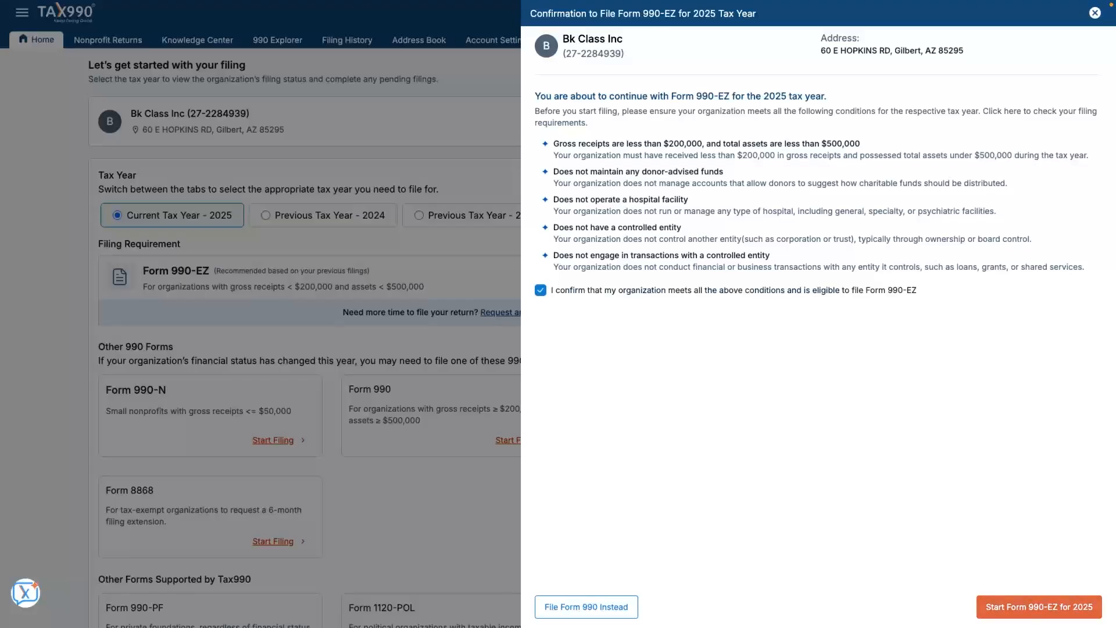
pyautogui.click(1040, 606)
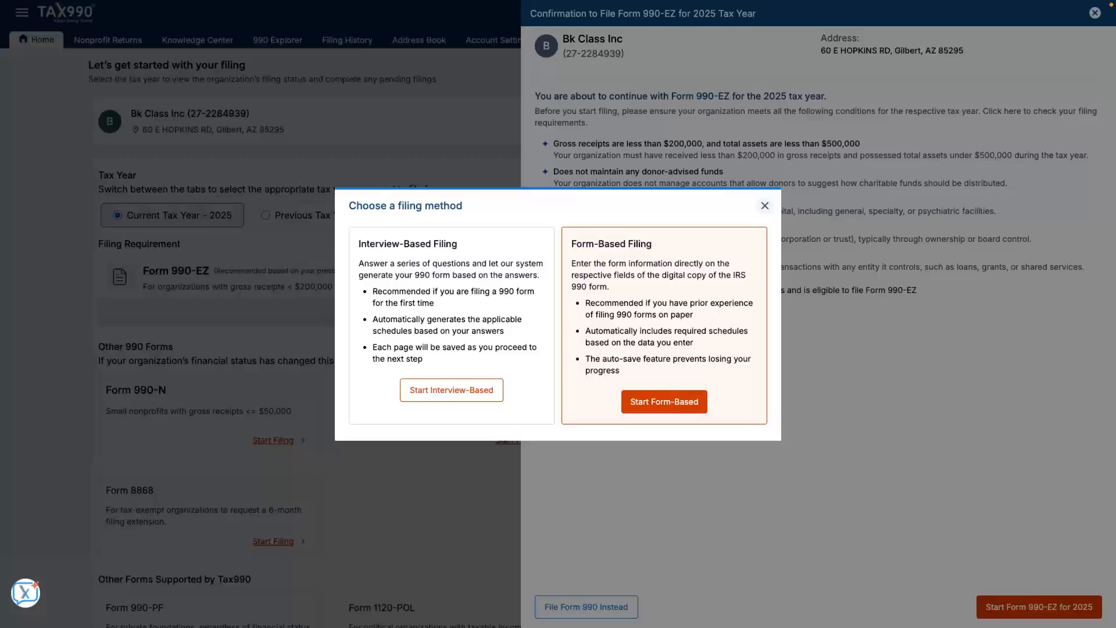
pyautogui.click(664, 401)
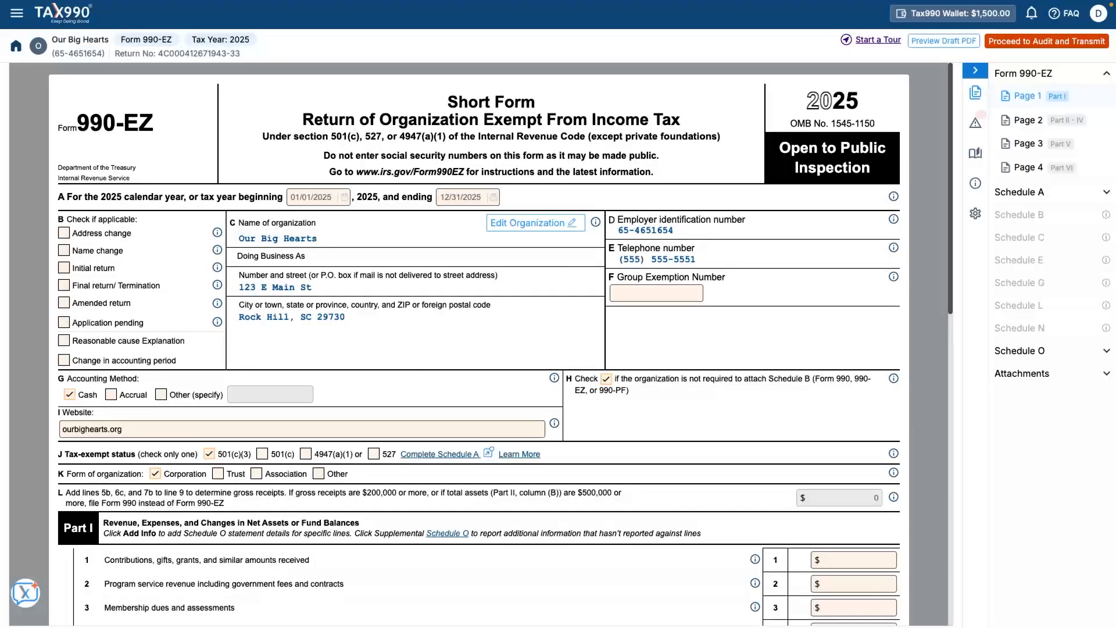
# - In the page 2 balance sheet, enter cash, savings and investments of 22000 at beginning and 35000 at end of year, with land and buildings 0 for both
pyautogui.scroll(-4, 479, 344)
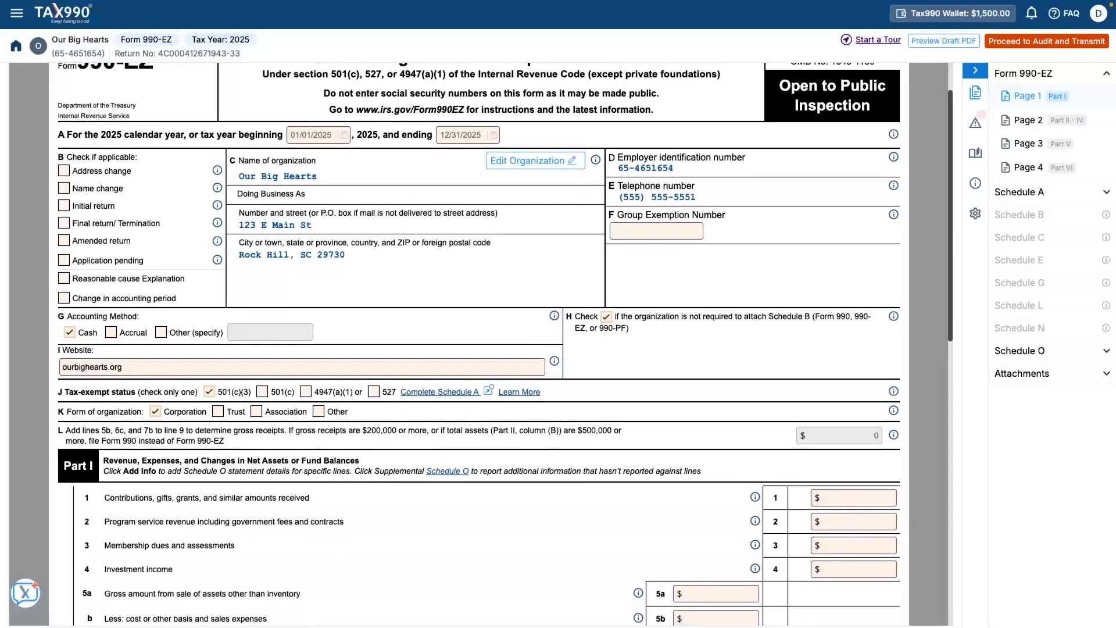
pyautogui.scroll(-4, 479, 344)
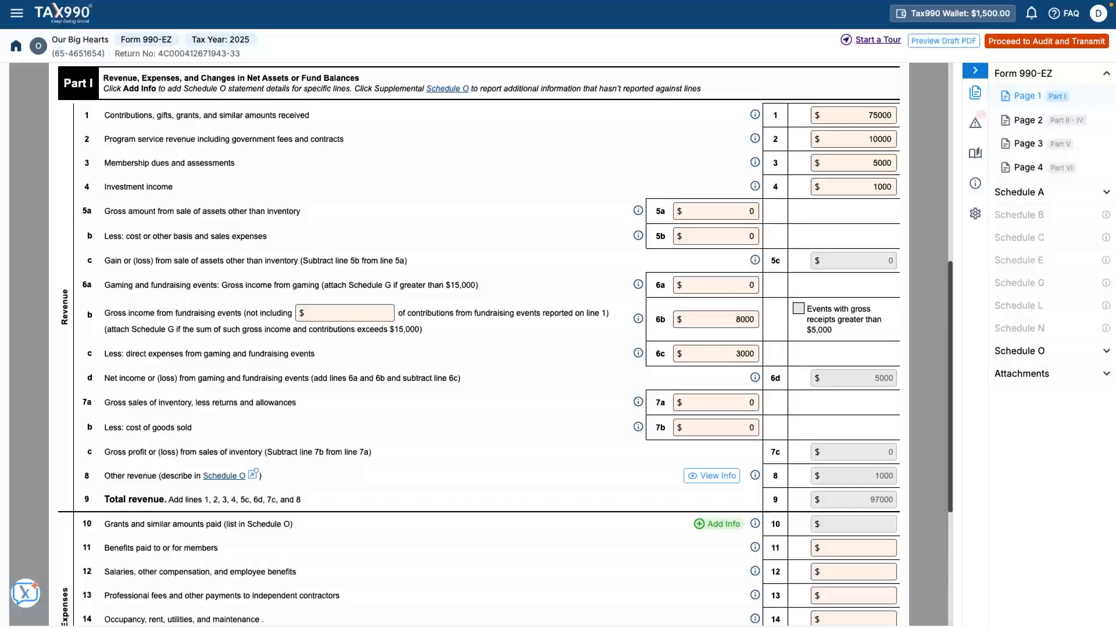
pyautogui.scroll(-3, 479, 344)
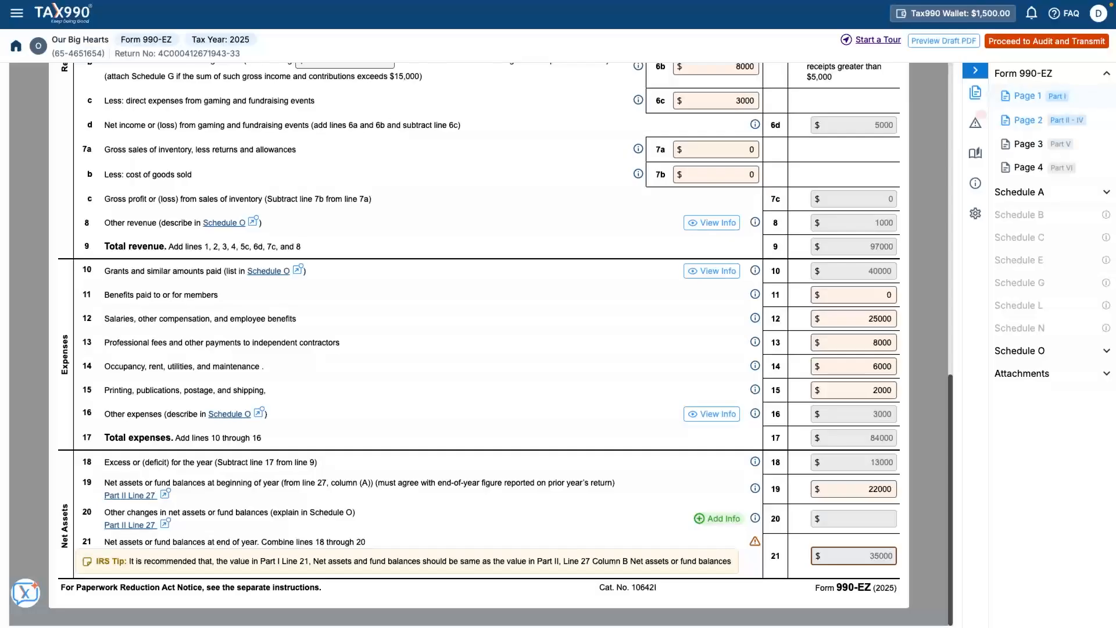
pyautogui.click(1027, 119)
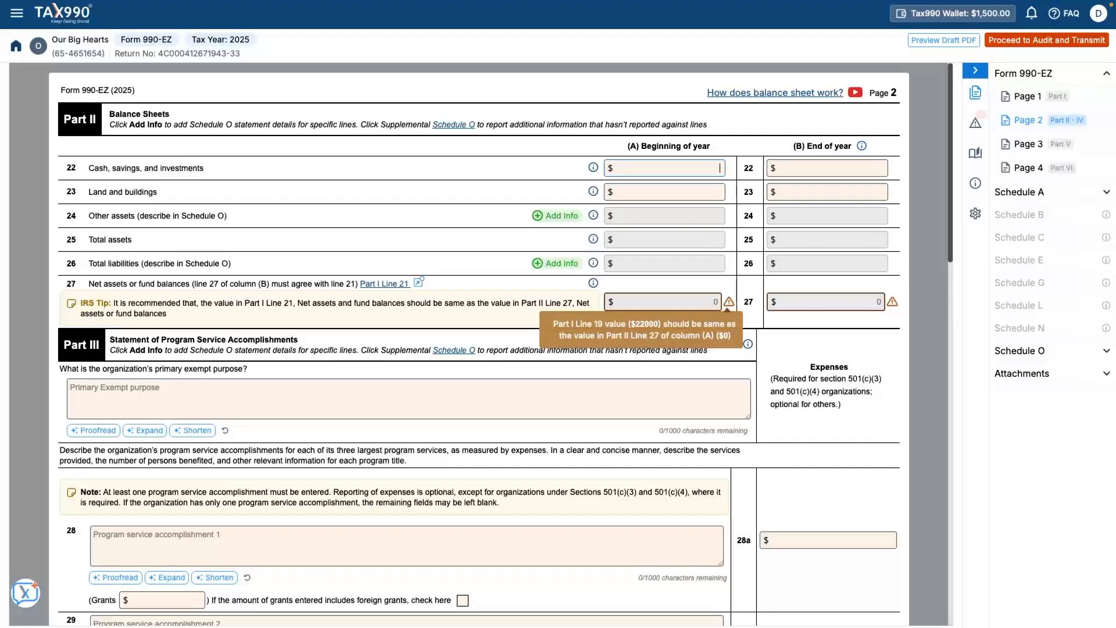
pyautogui.write('22000')
pyautogui.press('Tab')
pyautogui.write('35000')
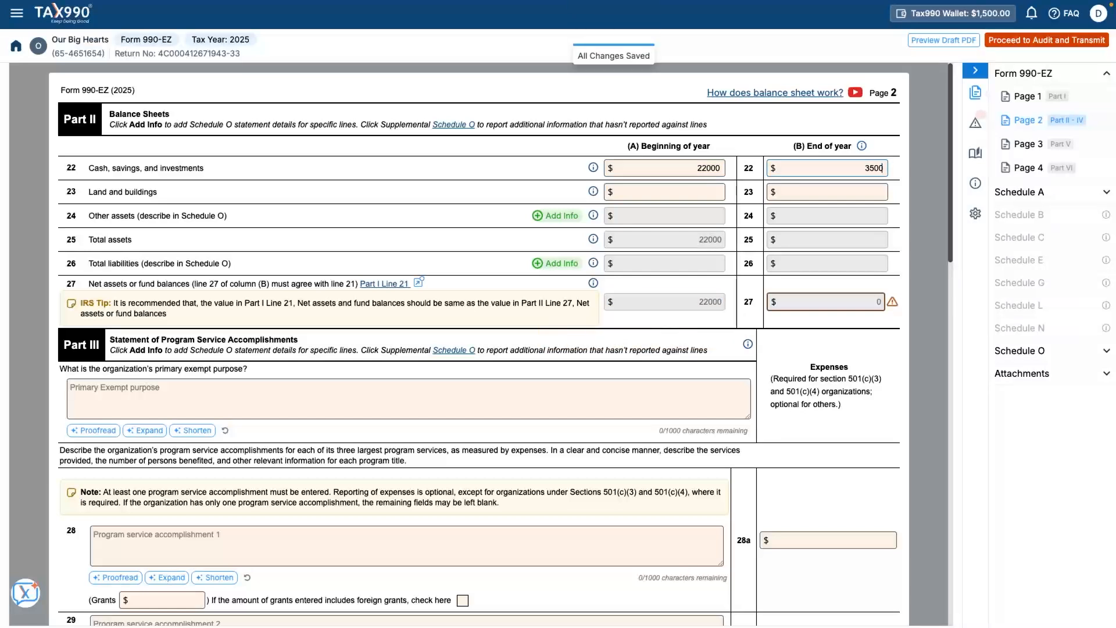
pyautogui.press('Tab')
pyautogui.write('0')
pyautogui.press('Tab')
pyautogui.write('0')
pyautogui.press('Tab')
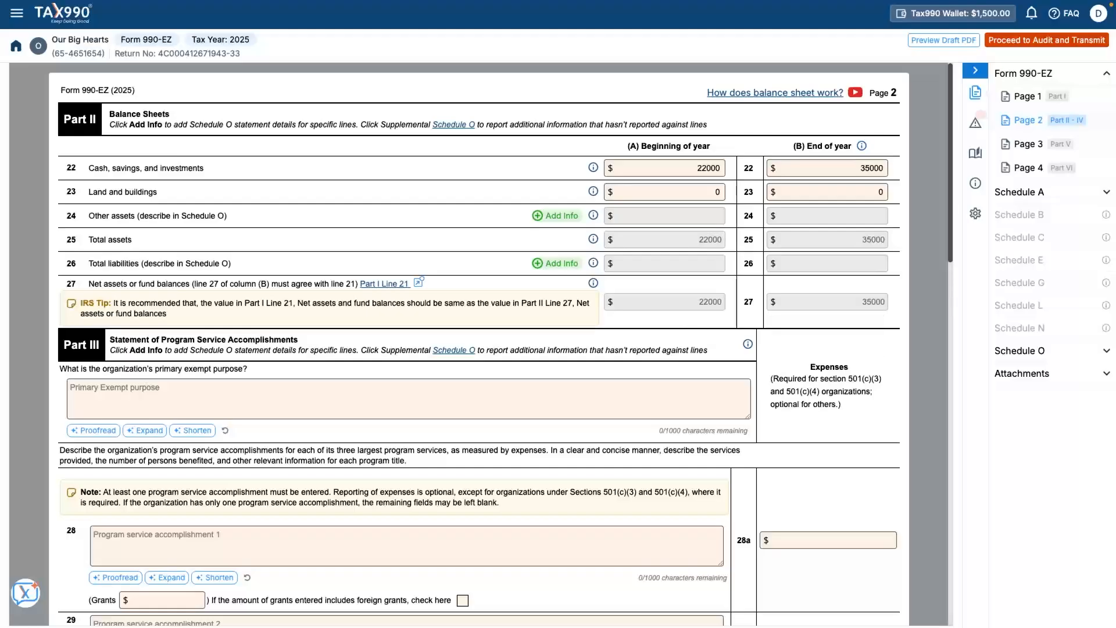
# - On page 3 of the form, answer No to the Part V questions on lines 33, 34 and 35a
pyautogui.scroll(-5, 500, 343)
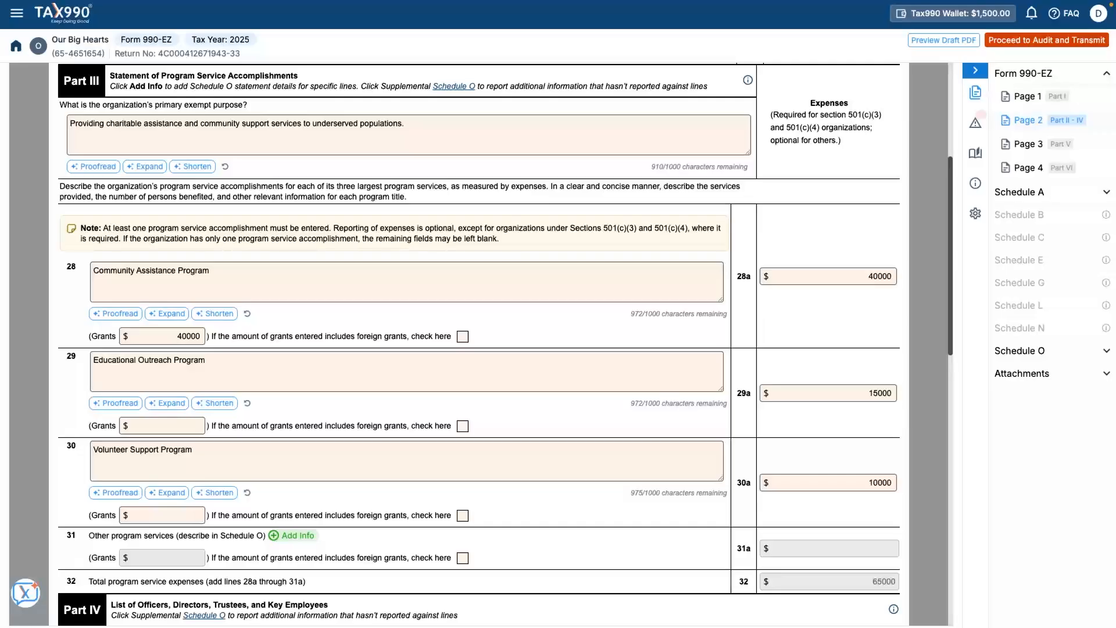
pyautogui.scroll(-5, 477, 343)
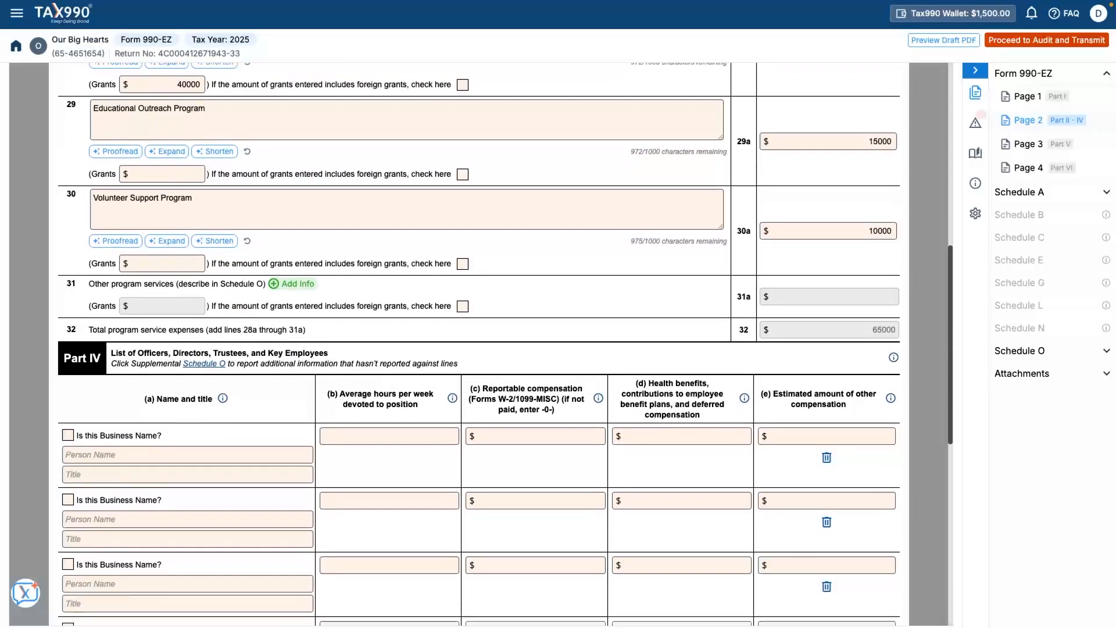
pyautogui.scroll(-5, 477, 343)
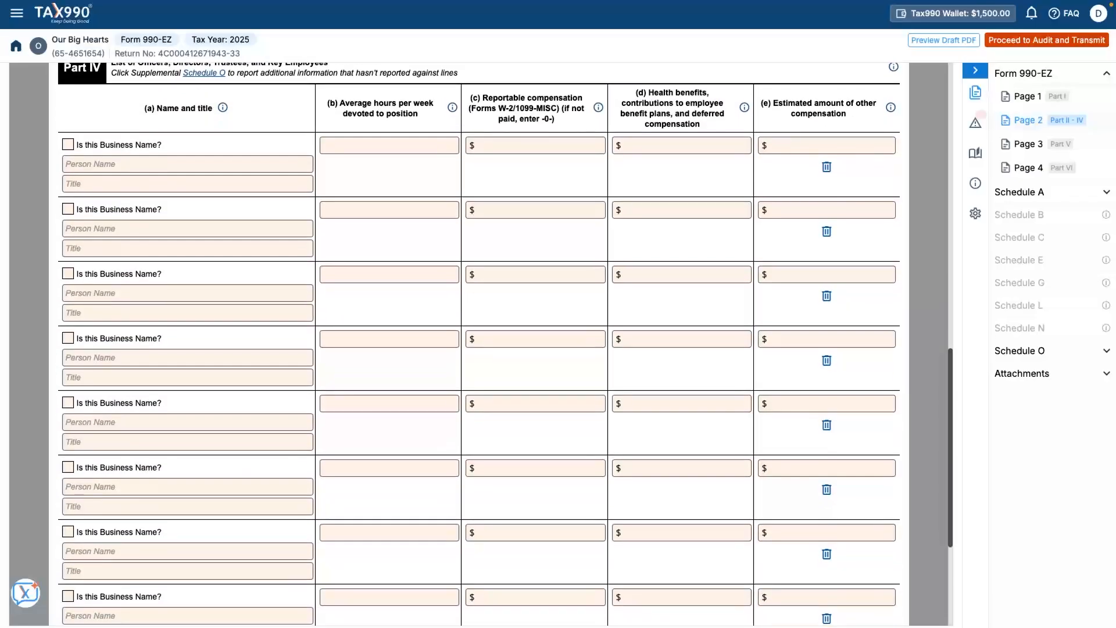
pyautogui.scroll(1, 477, 343)
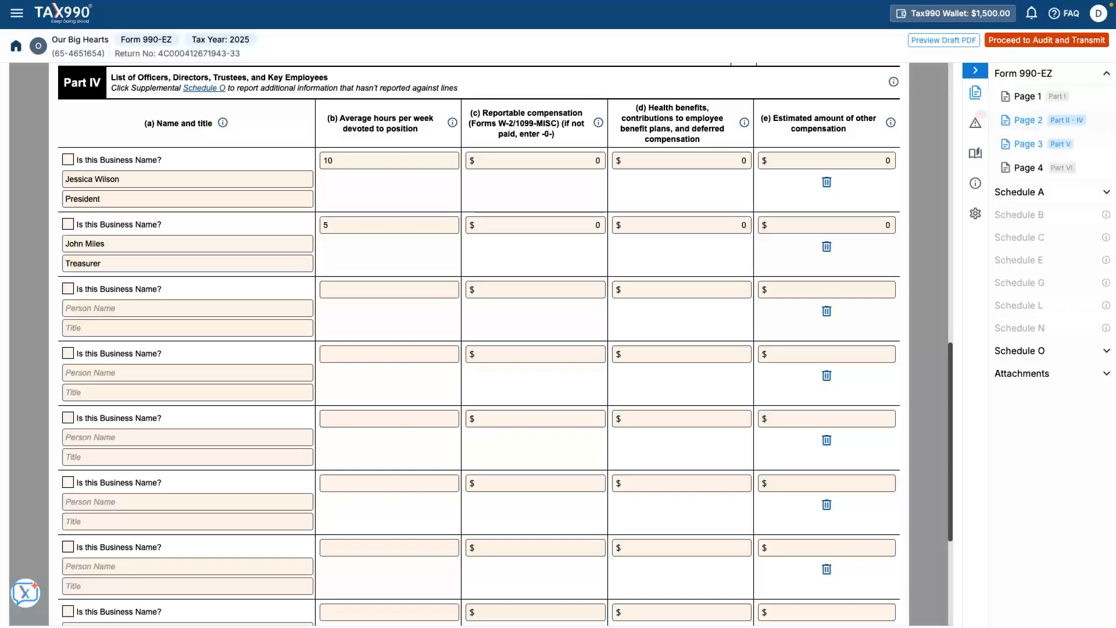
pyautogui.click(1028, 143)
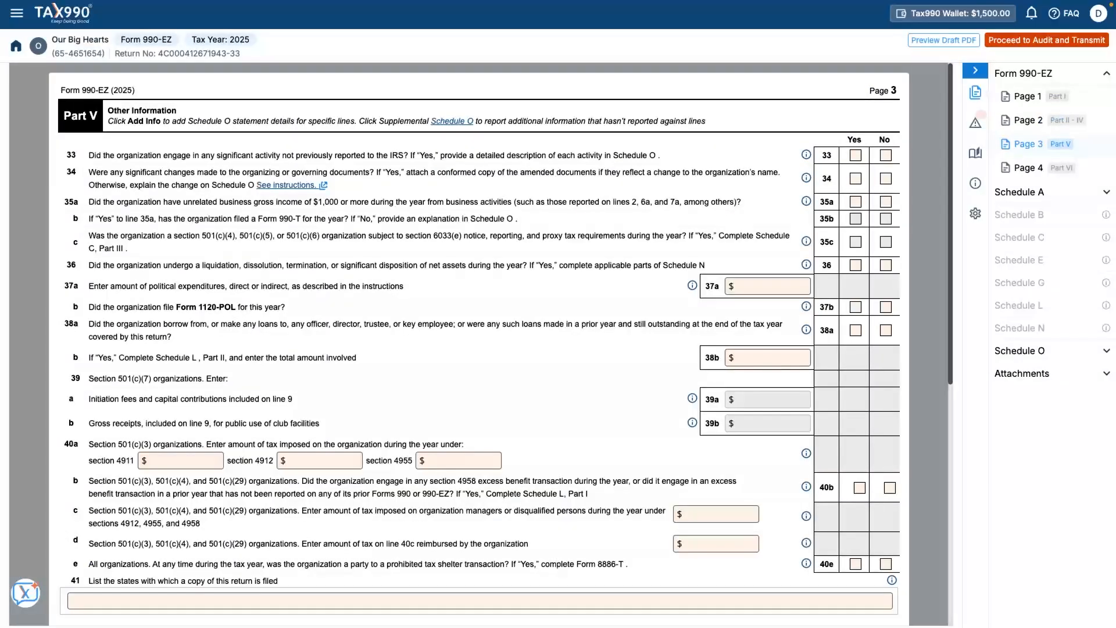
pyautogui.click(885, 155)
pyautogui.click(885, 179)
pyautogui.click(885, 202)
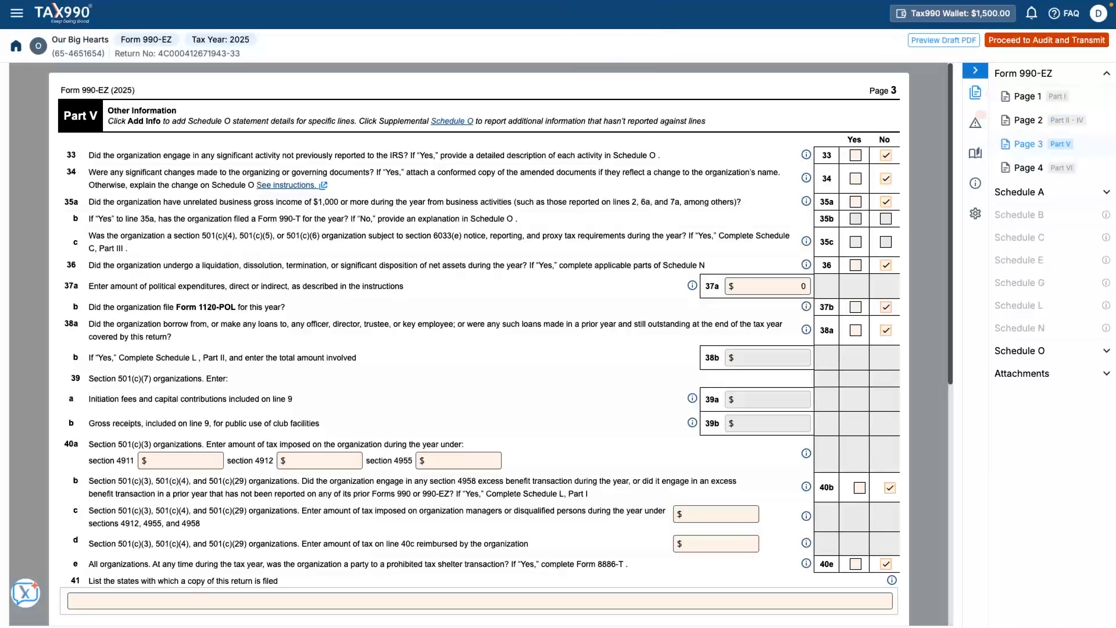
# - Add South Carolina (SC) on line 41 as the state with which a copy of the return is filed
pyautogui.scroll(-4, 480, 343)
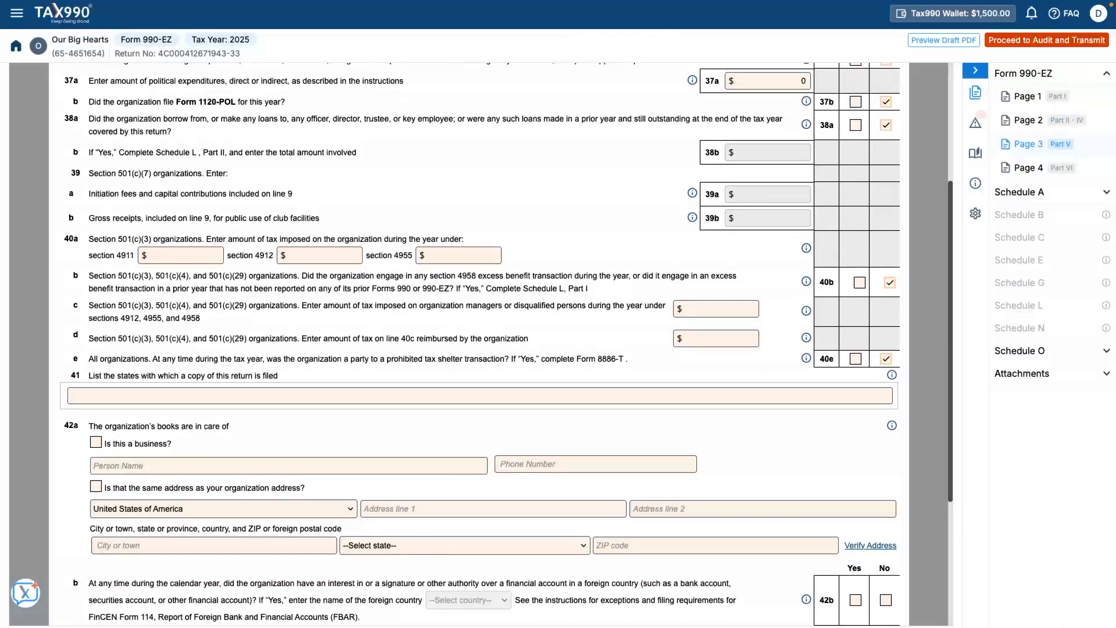
pyautogui.click(480, 396)
pyautogui.write('South')
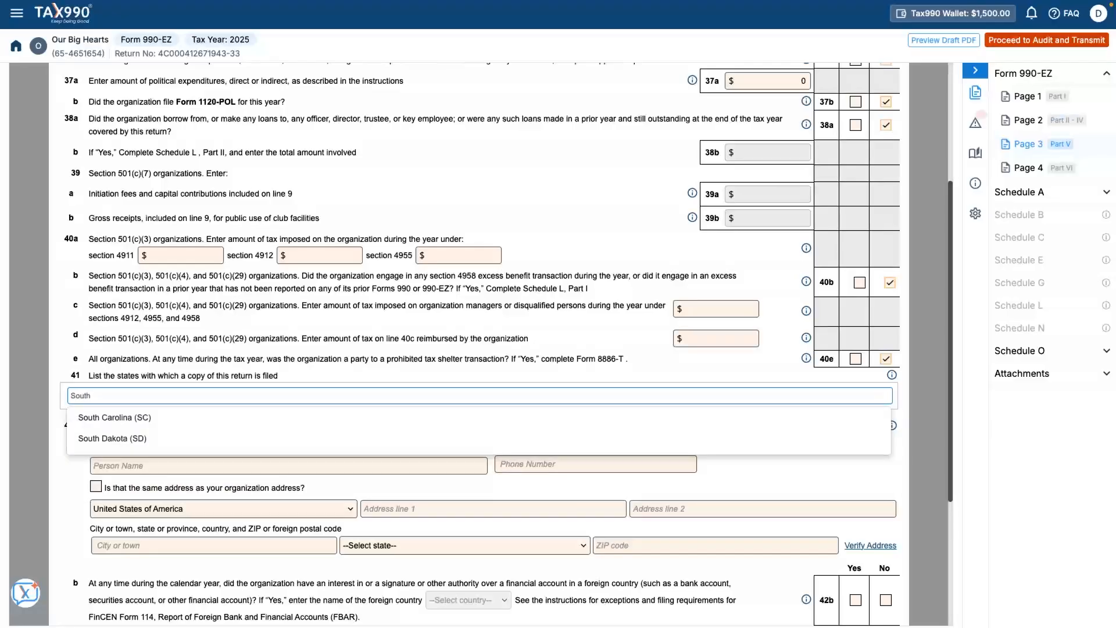
pyautogui.press('Down')
pyautogui.press('Return')
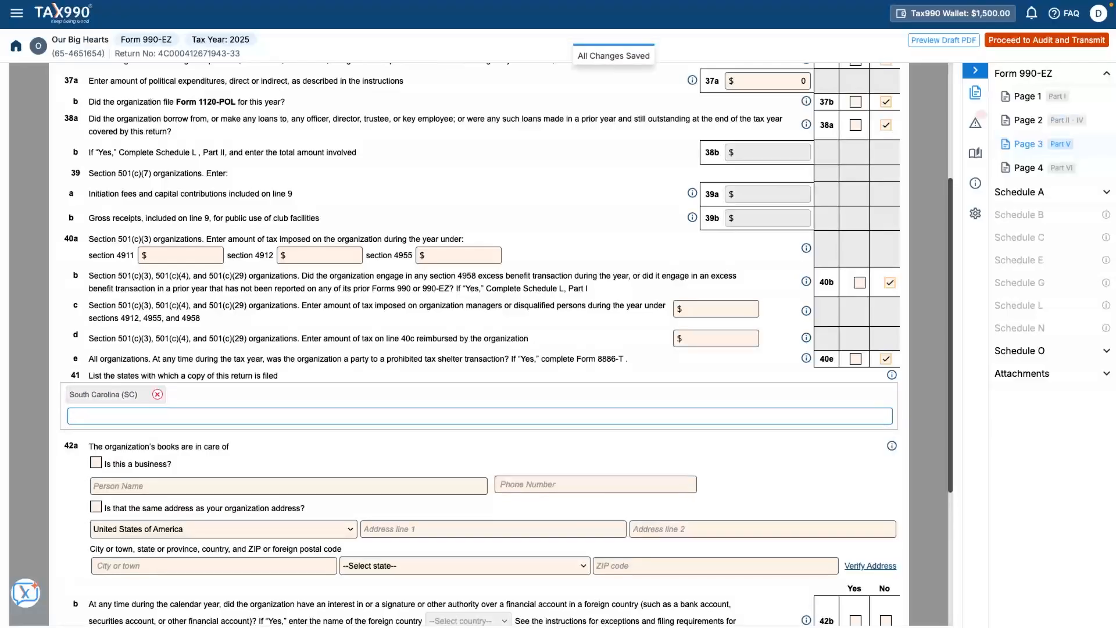
# - Answer No to the Part V questions on lines 44a, 44b, 44c, 45a and 45b
pyautogui.scroll(-3, 480, 416)
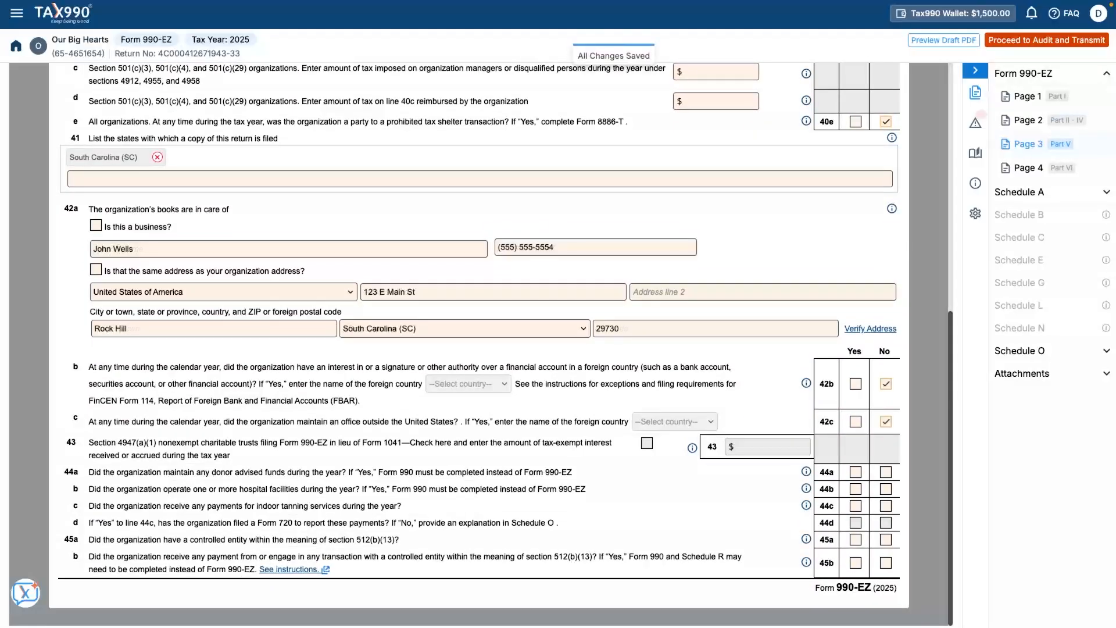
pyautogui.click(885, 472)
pyautogui.click(885, 489)
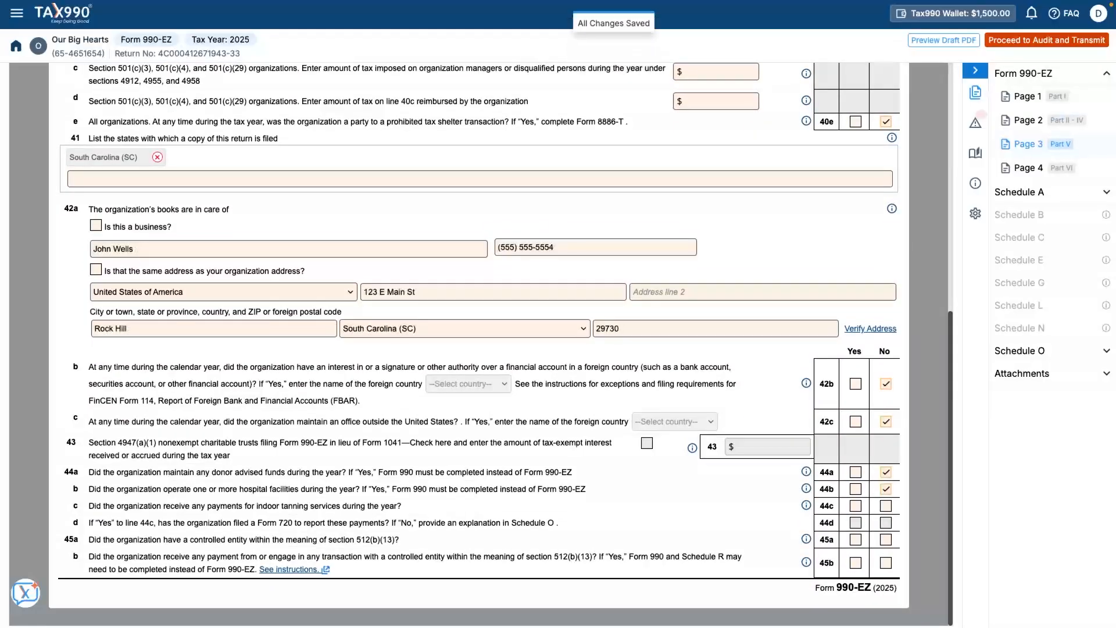
pyautogui.click(885, 505)
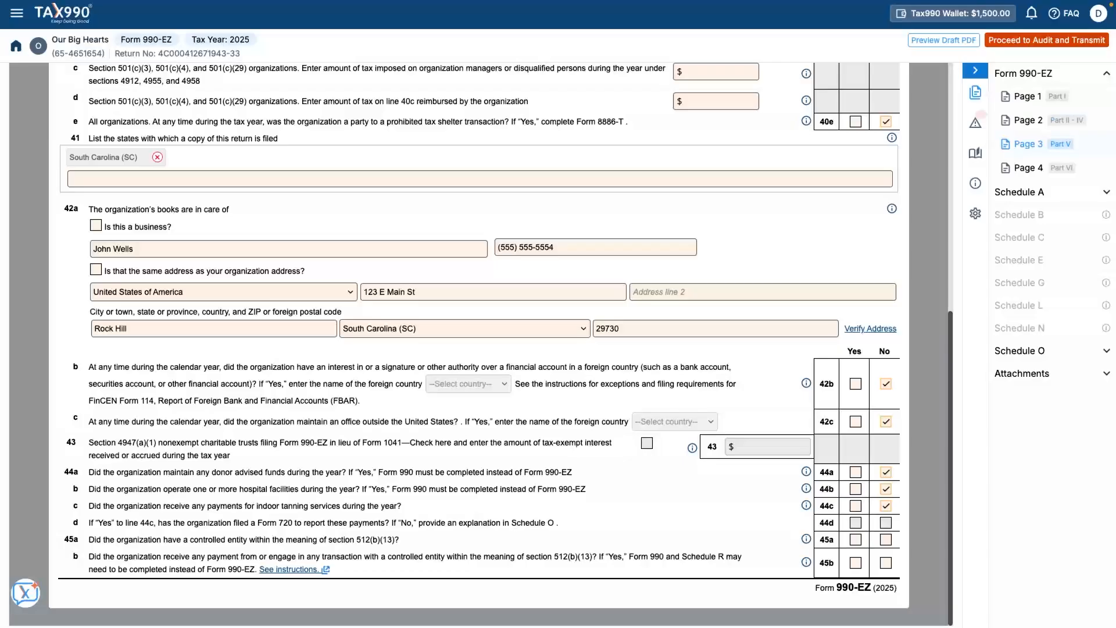
pyautogui.click(886, 540)
pyautogui.click(886, 563)
# - On page 4, answer No to line 46 and mark none for the highest-compensated employees and independent contractors on lines 50 and 51
pyautogui.click(1028, 168)
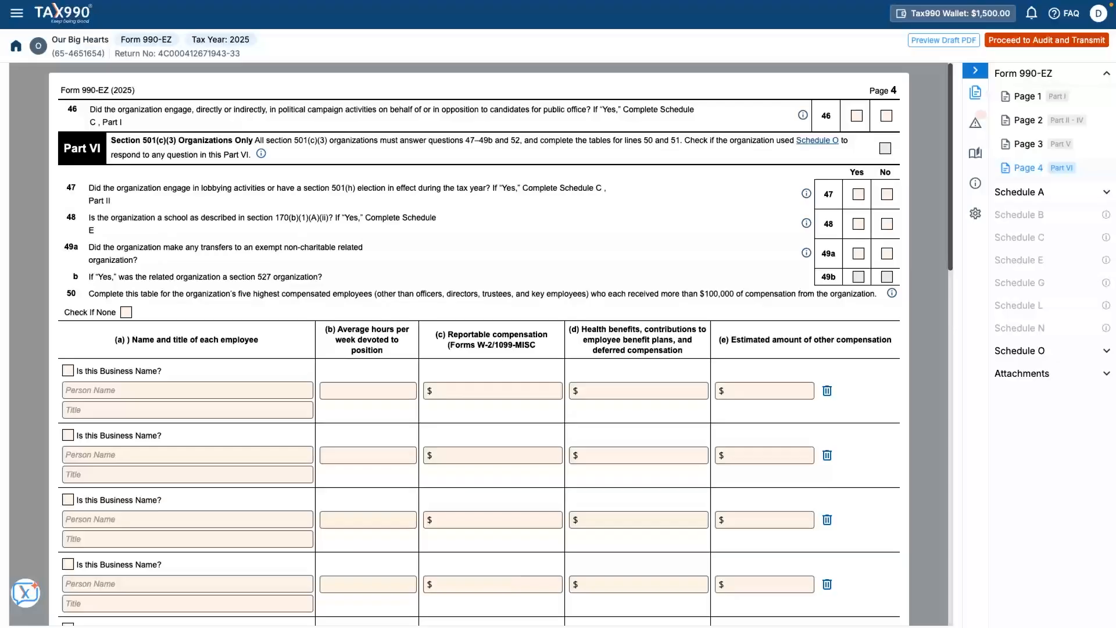
pyautogui.click(886, 115)
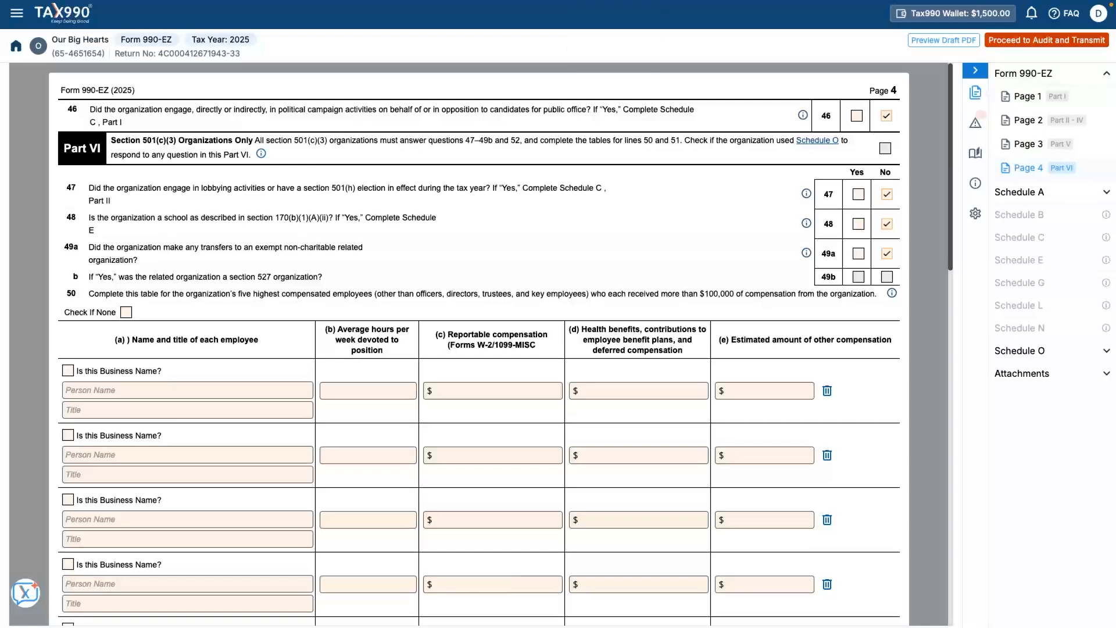
pyautogui.click(127, 312)
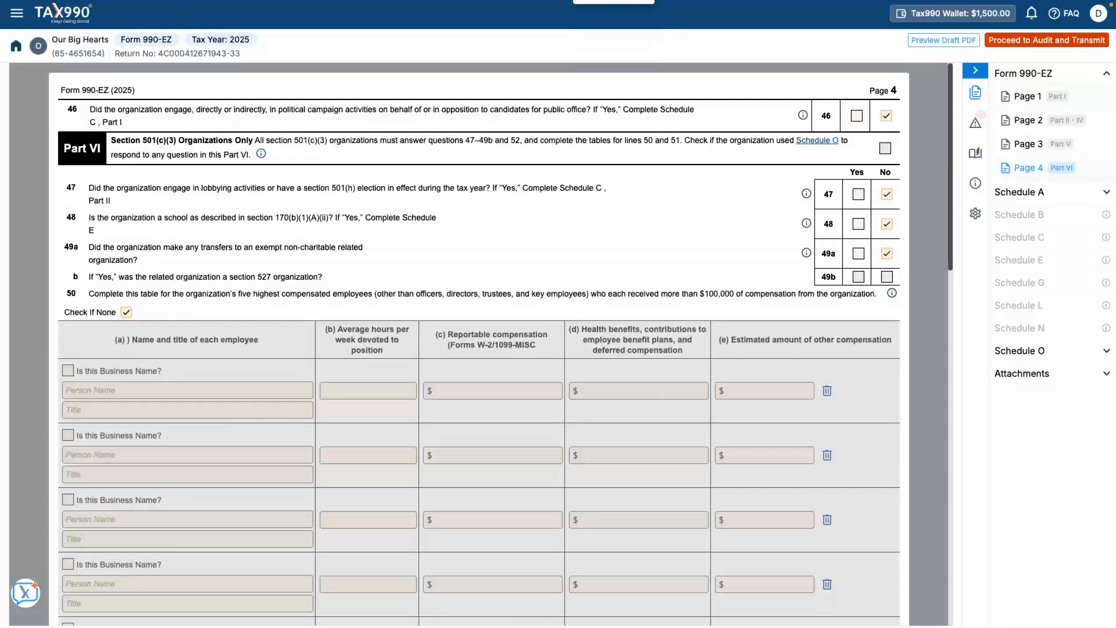
pyautogui.scroll(-6, 479, 343)
pyautogui.scroll(-2, 479, 343)
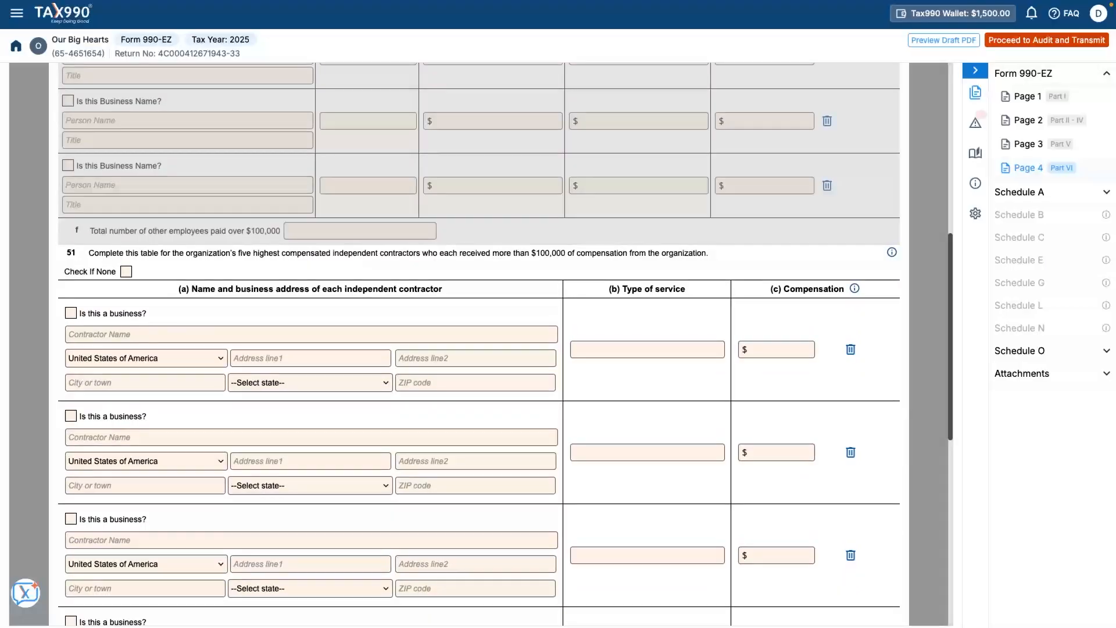
pyautogui.click(126, 272)
# - In Schedule A Part I, select line 7, substantial support from a governmental unit or the general public, as the charity status reason
pyautogui.scroll(-5, 479, 342)
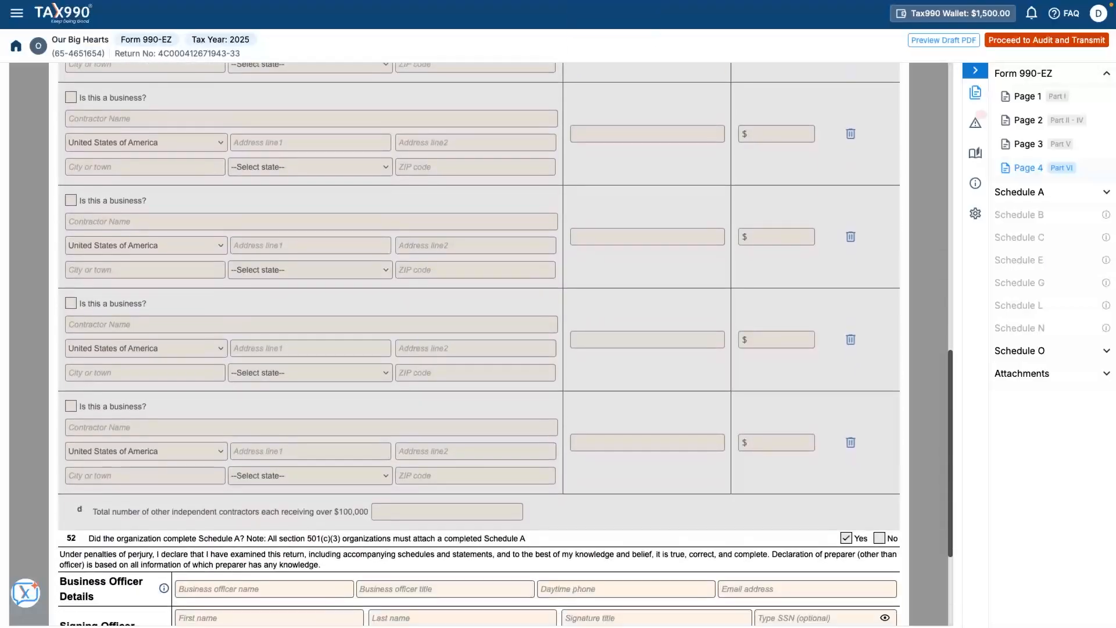
pyautogui.scroll(-3, 479, 343)
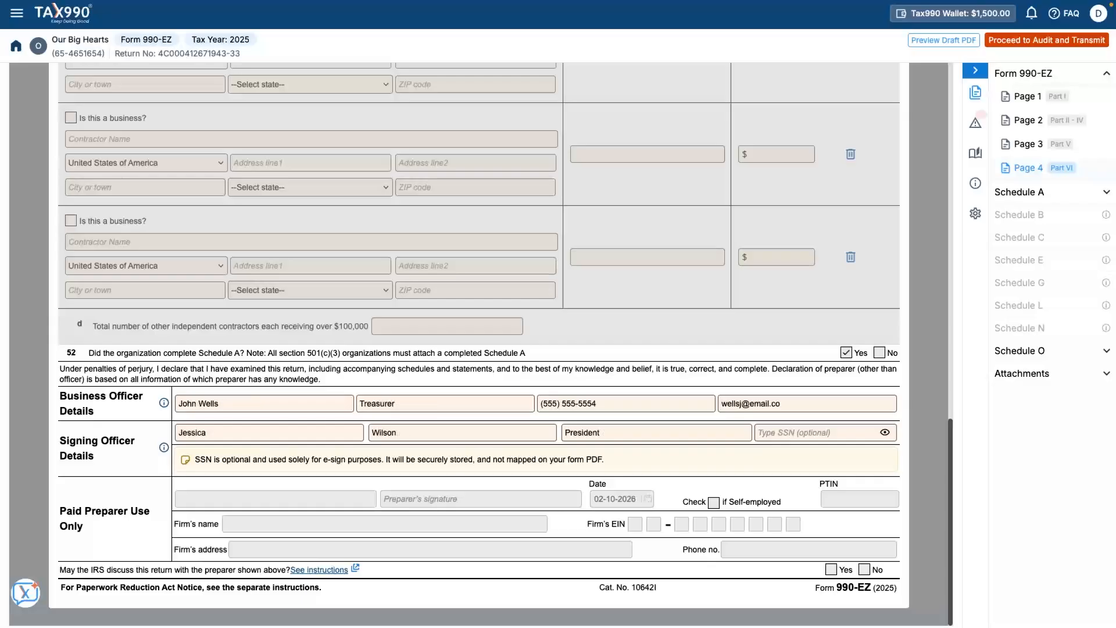
pyautogui.click(1020, 192)
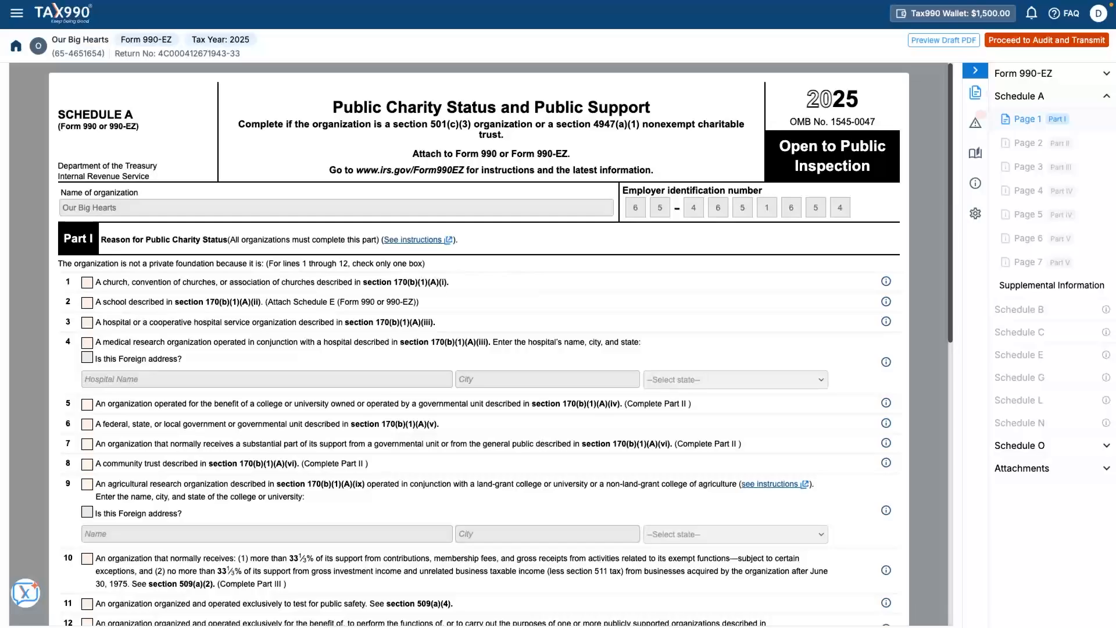
pyautogui.click(88, 444)
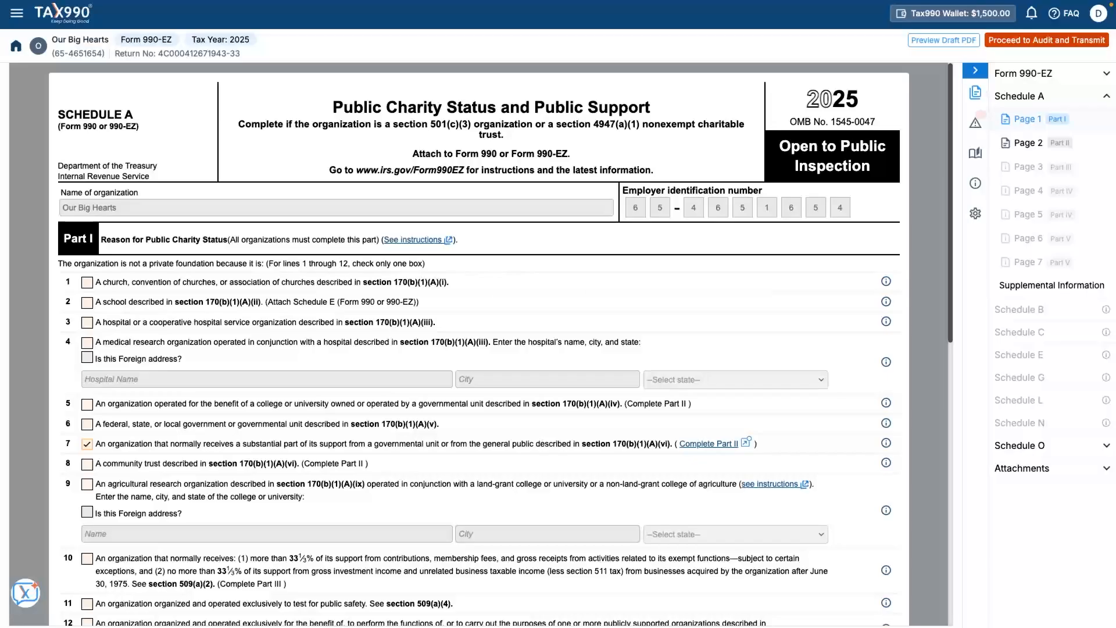
# - In Schedule A Part II, enter 0 on line 5 for the excess contributions and go through the support sections to the page's end
pyautogui.click(1028, 142)
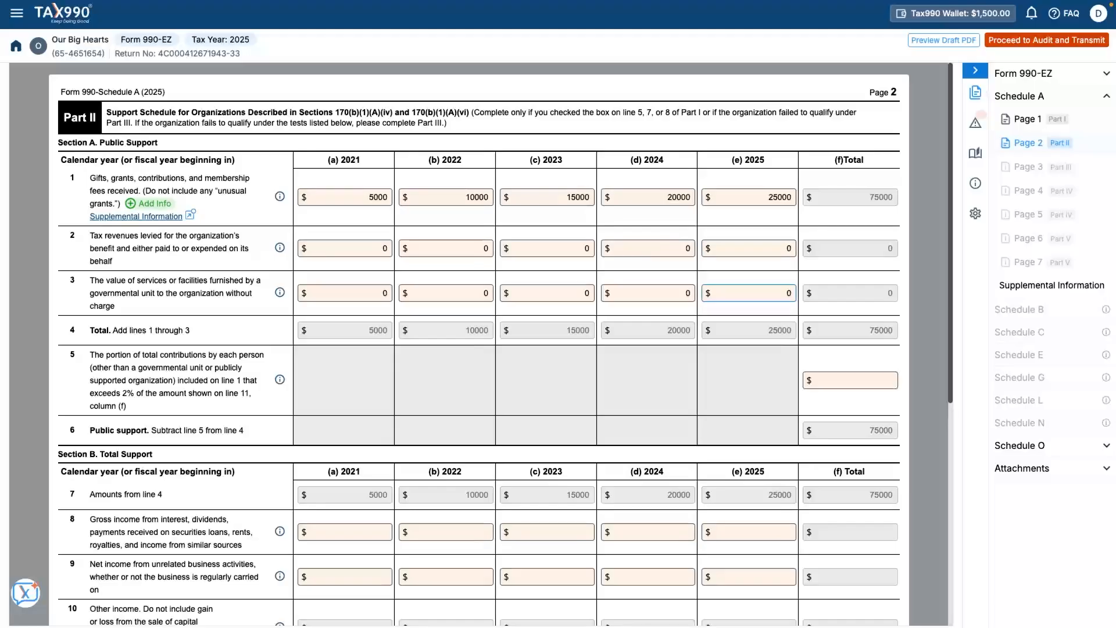
pyautogui.press('Tab')
pyautogui.write('0')
pyautogui.scroll(-5, 479, 344)
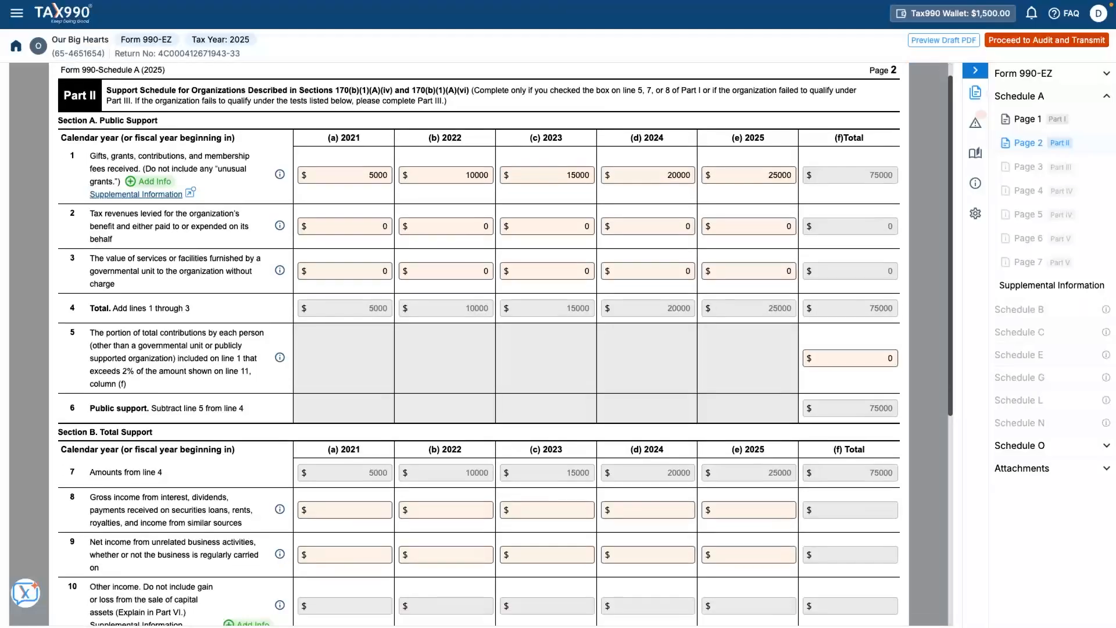
pyautogui.scroll(-2, 479, 344)
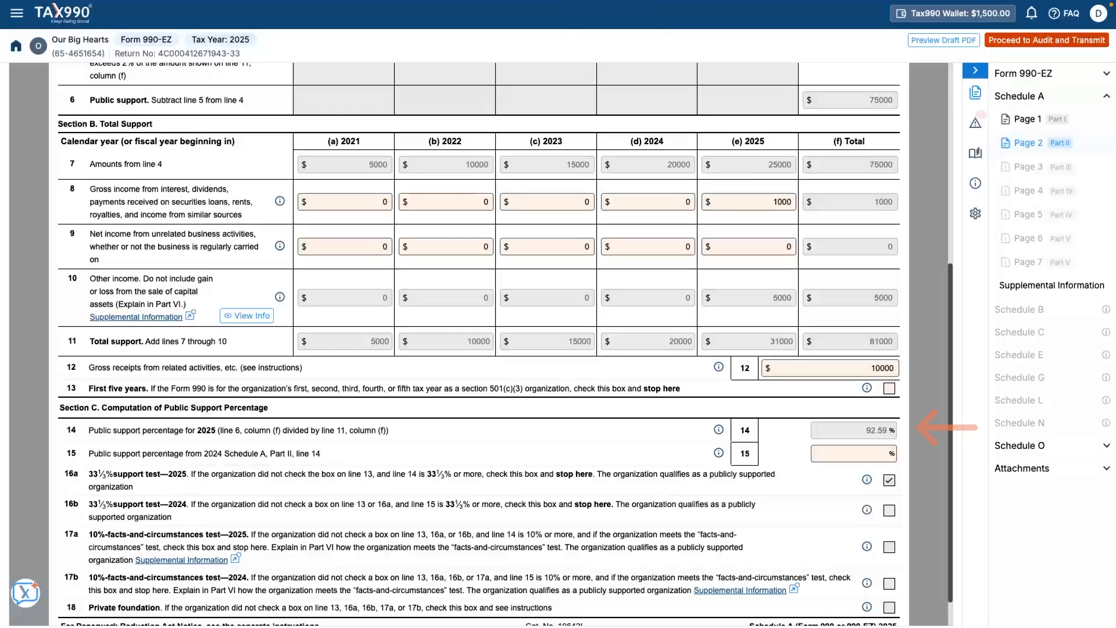
pyautogui.scroll(-1, 479, 344)
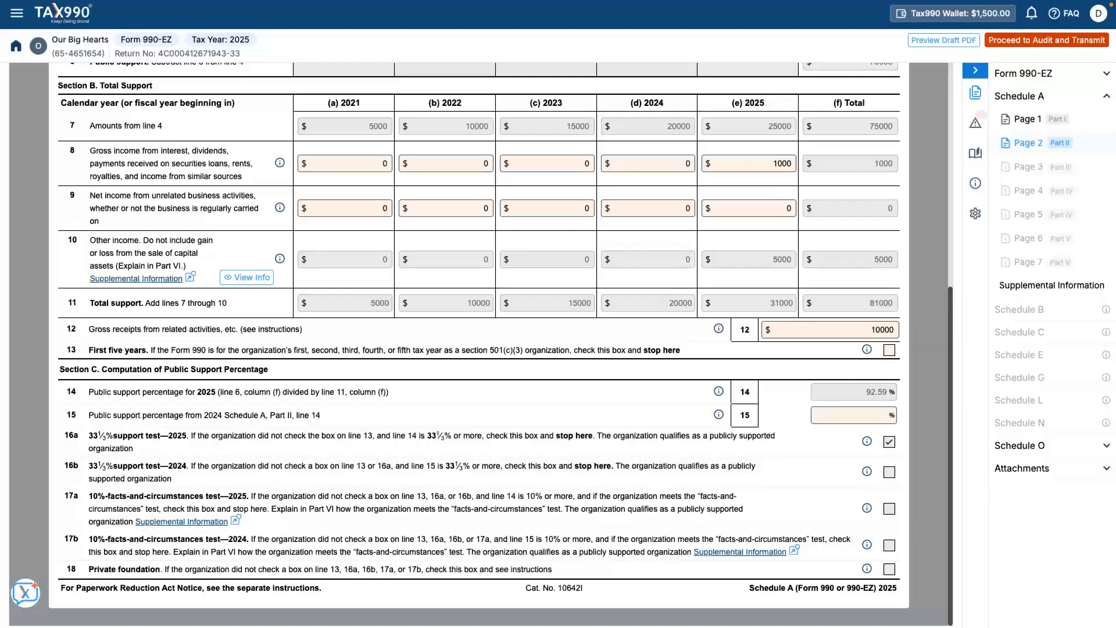
# - Enter 90% as the 2024 public support percentage on Schedule A Part II line 15 and proceed to audit and transmission
pyautogui.write('90')
pyautogui.press('Tab')
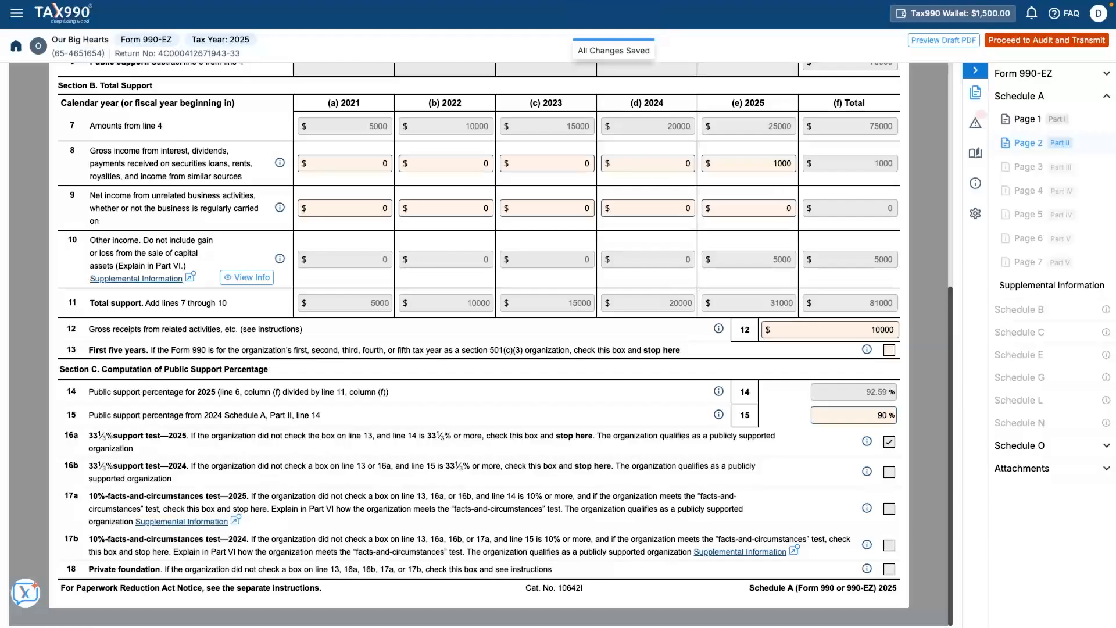
pyautogui.click(1052, 42)
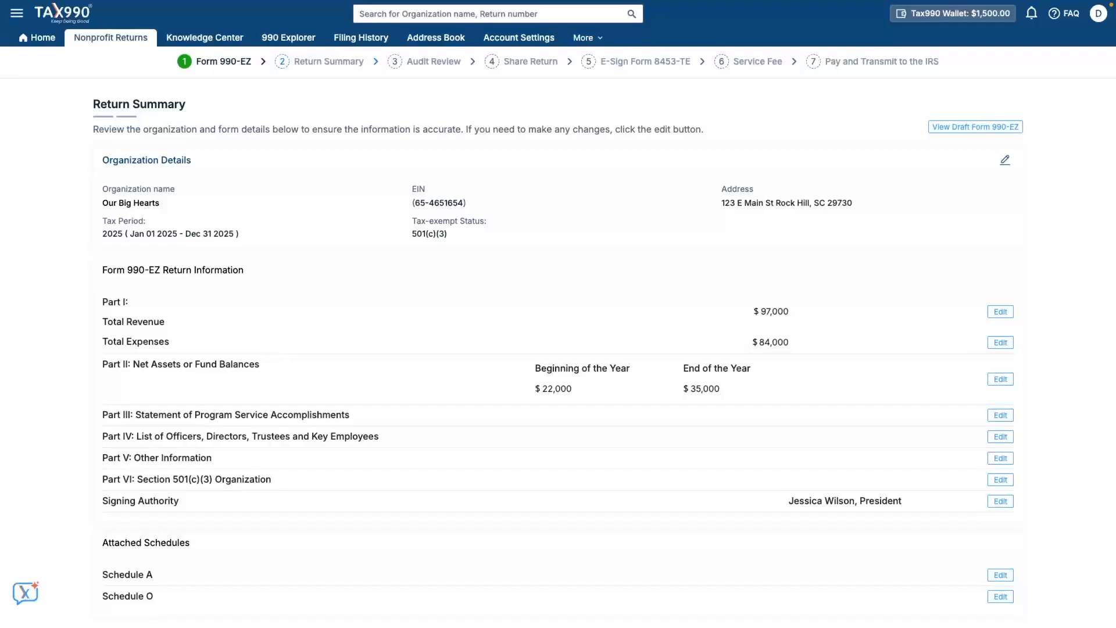
# - Submit the return summary for audit review and skip sharing the return with reviewers
pyautogui.scroll(-2, 558, 326)
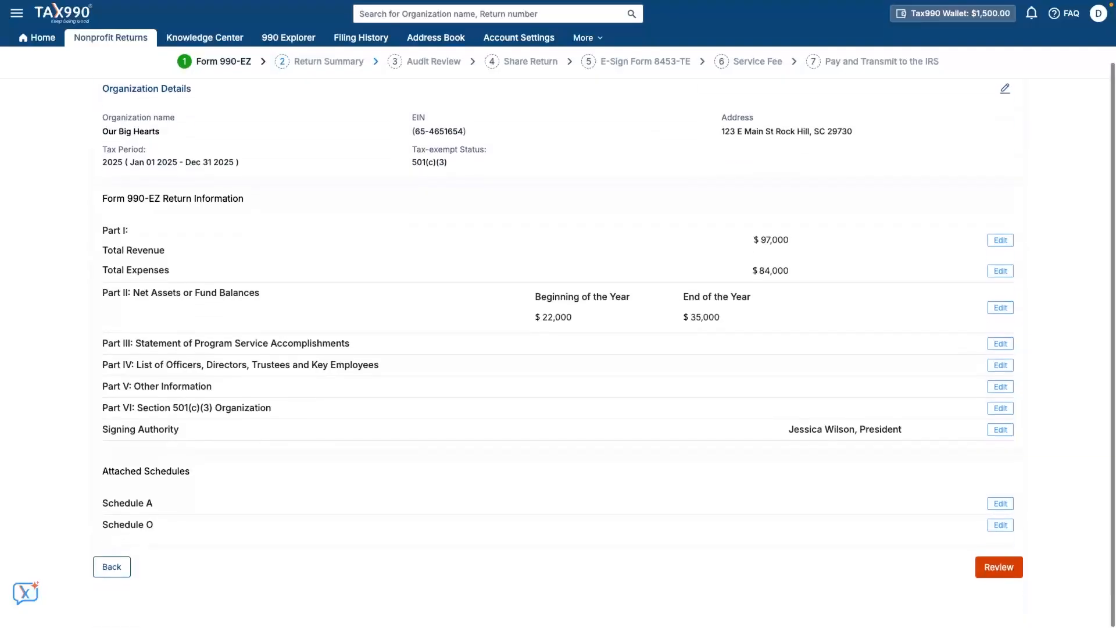
pyautogui.click(998, 570)
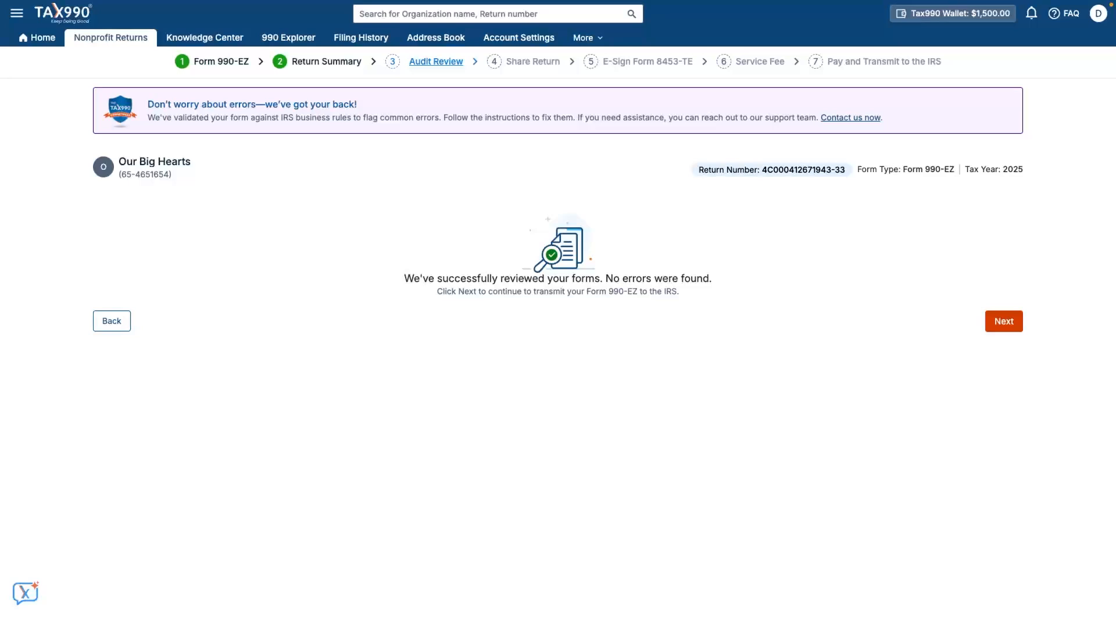
pyautogui.click(1004, 320)
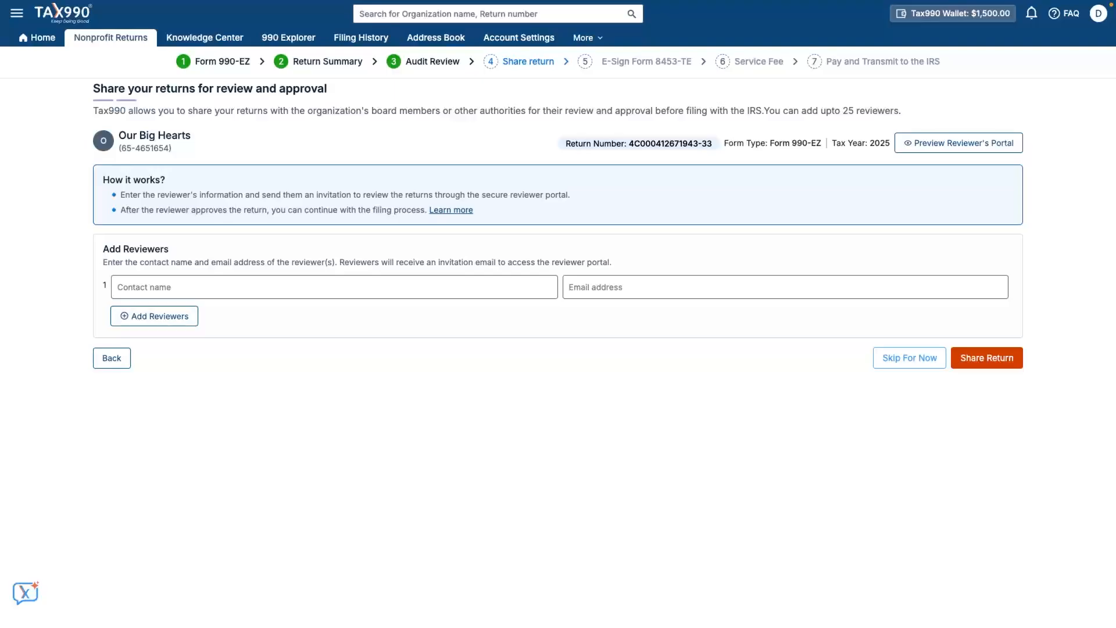
pyautogui.click(910, 358)
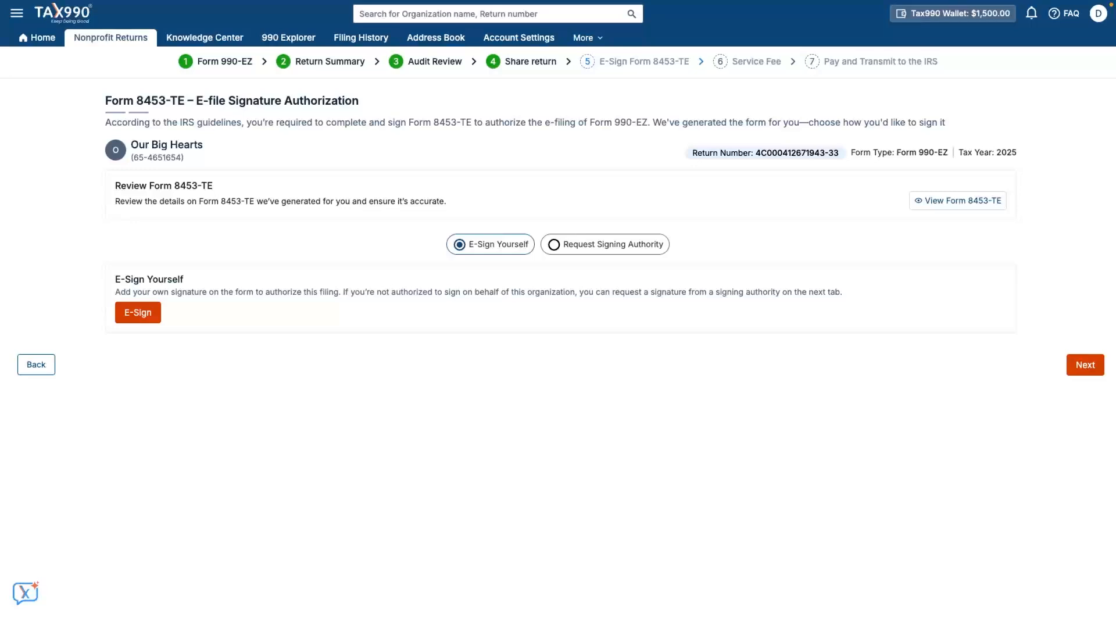
# - E-sign Form 8453-TE yourself by adopting the typed signature, agreeing to it as the electronic representation, and complete the e-signing
pyautogui.click(137, 312)
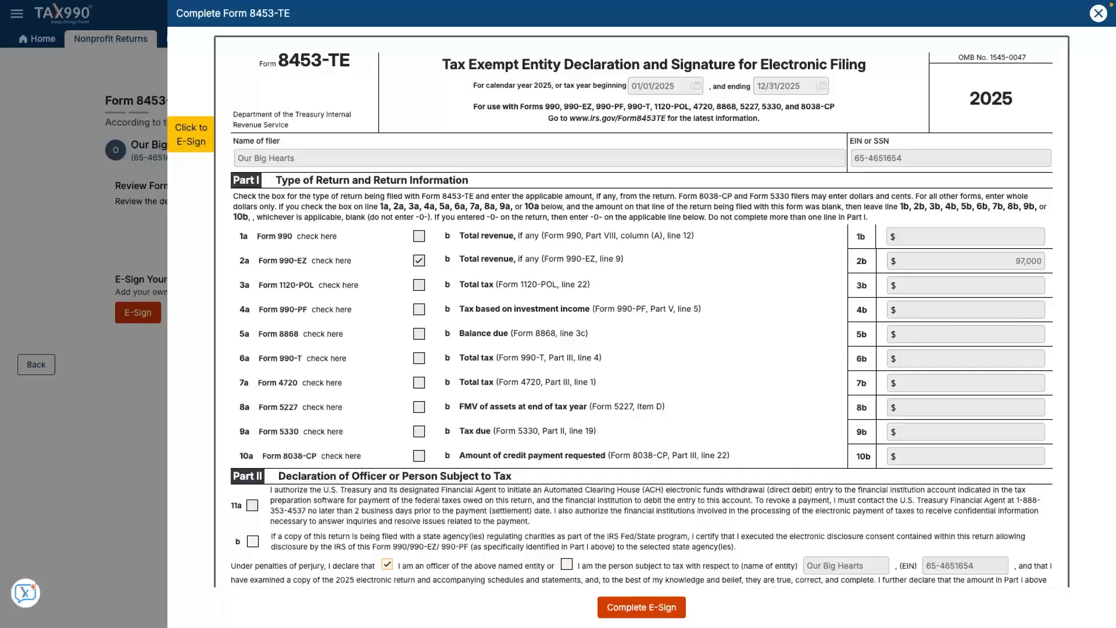
pyautogui.click(191, 135)
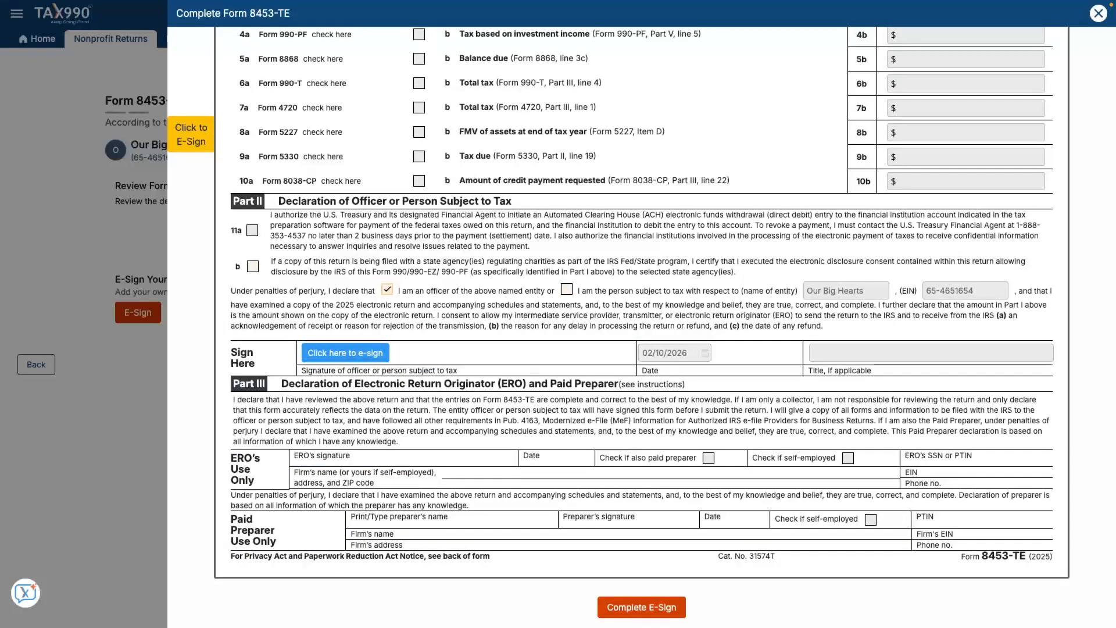
pyautogui.click(345, 353)
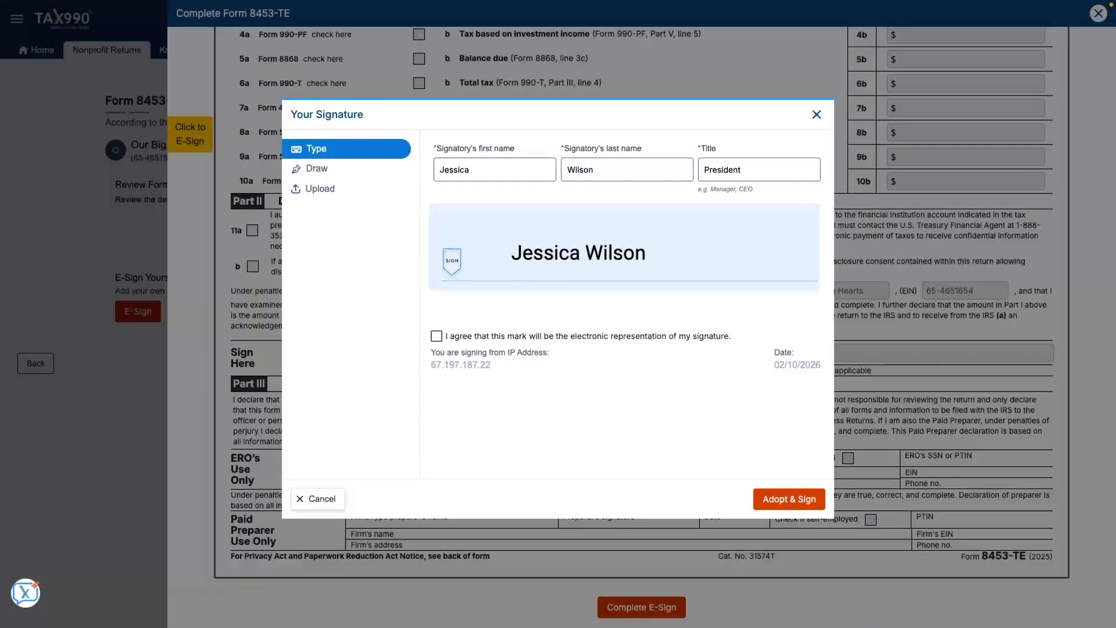
pyautogui.click(437, 336)
pyautogui.click(789, 498)
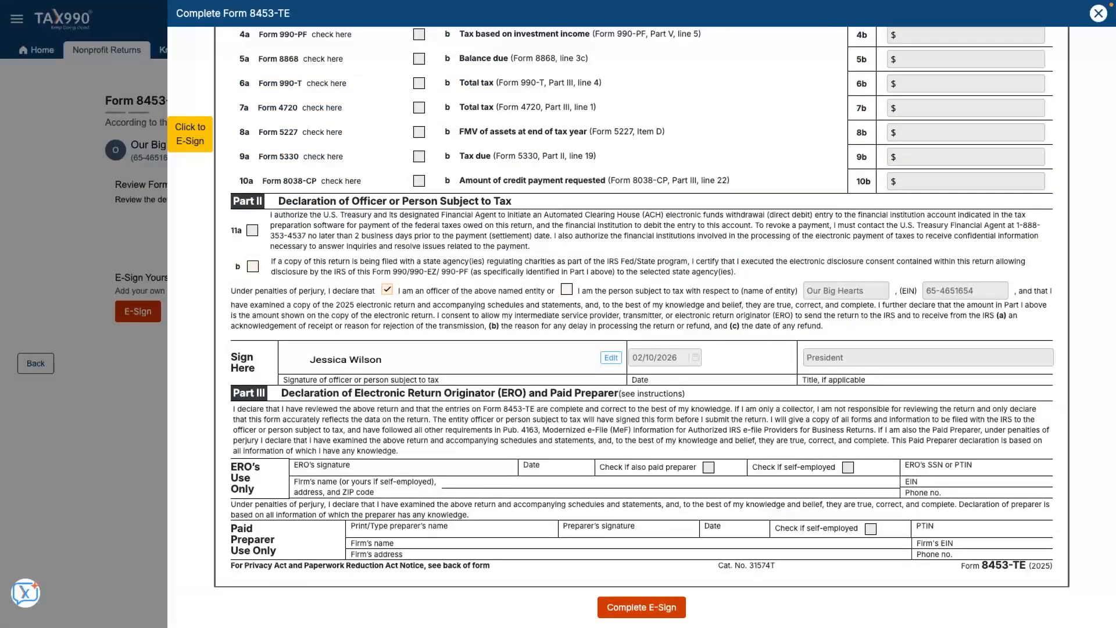
pyautogui.click(641, 606)
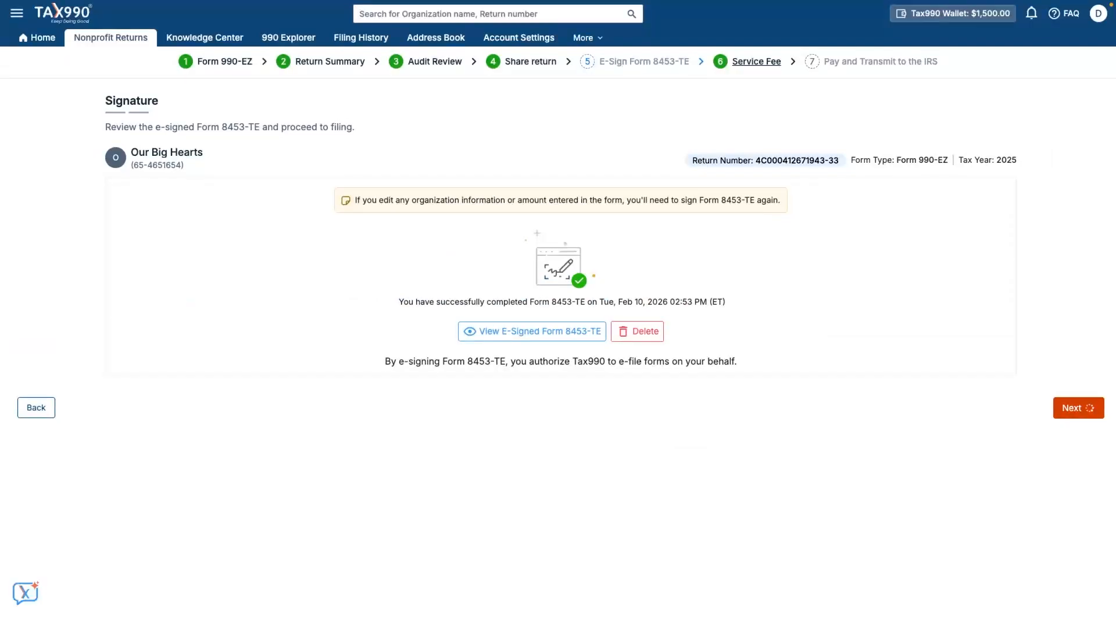
# - Continue past the service fee with the prepaid credit and no additional services, and confirm payment and transmission to the IRS
pyautogui.click(1089, 407)
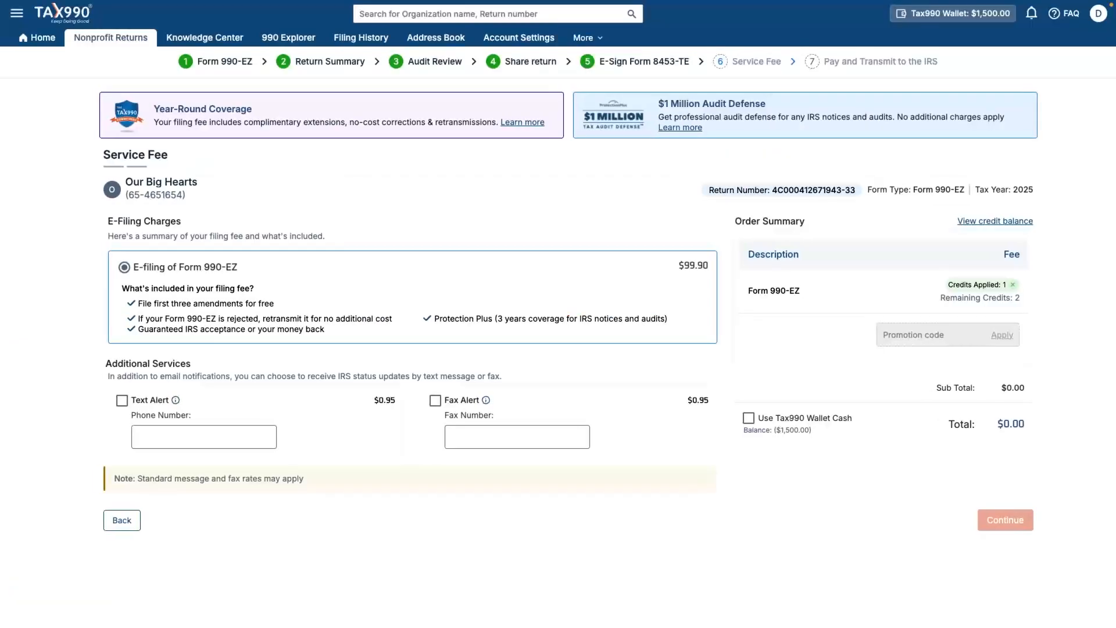
pyautogui.click(1005, 519)
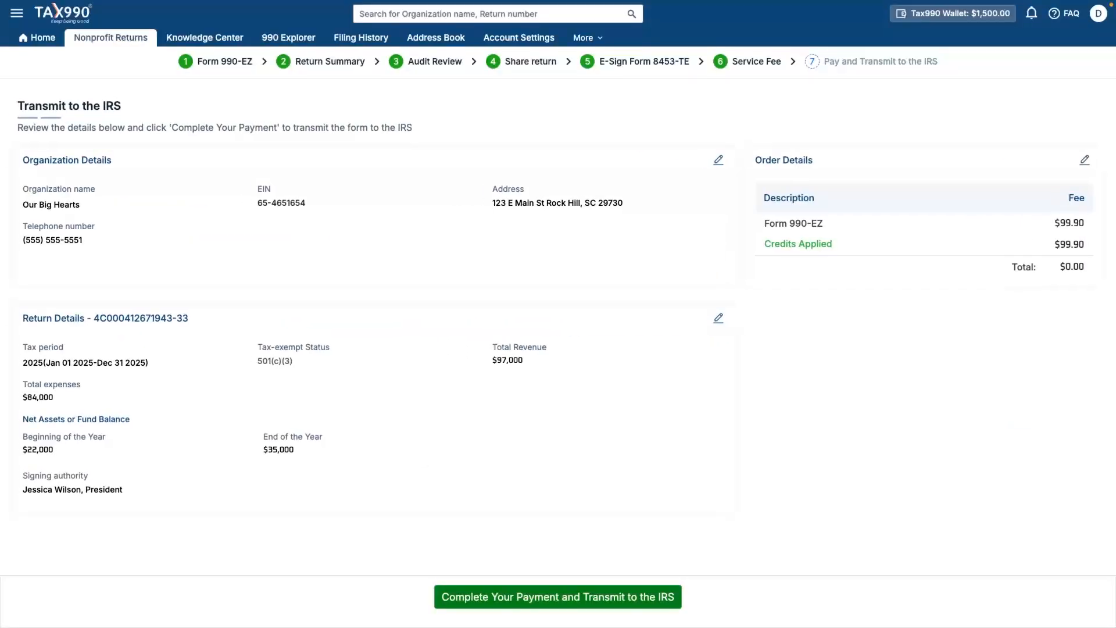
pyautogui.click(558, 596)
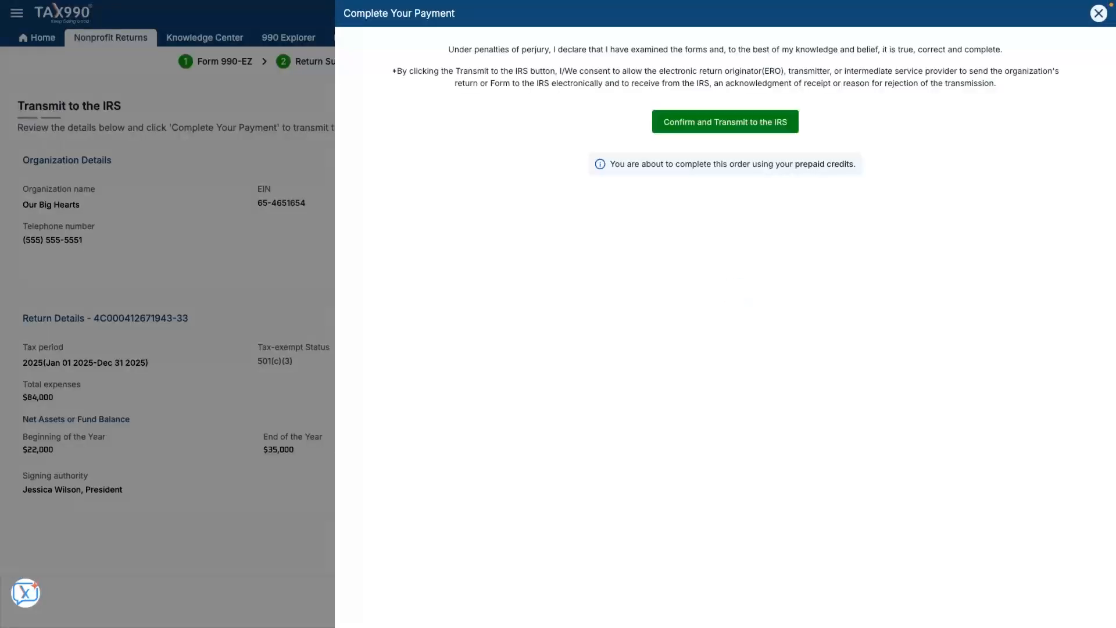
pyautogui.click(725, 123)
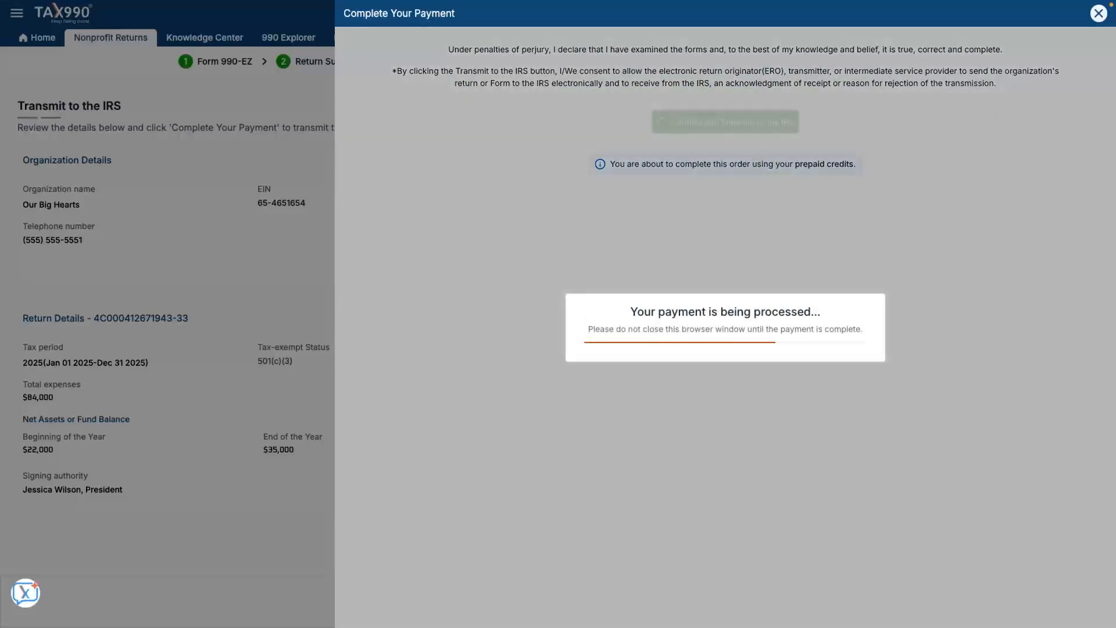